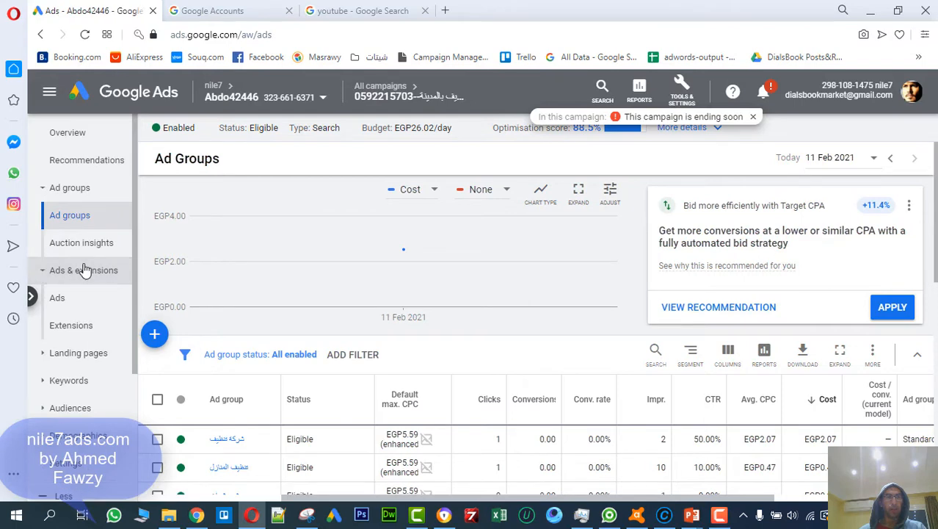
In the campaign's ads list, open the text ad with the headline "شركات تنظيف المنازل في المدينة" for editing
scroll(482, 378, "down", 2)
scroll(482, 376, "down", 1)
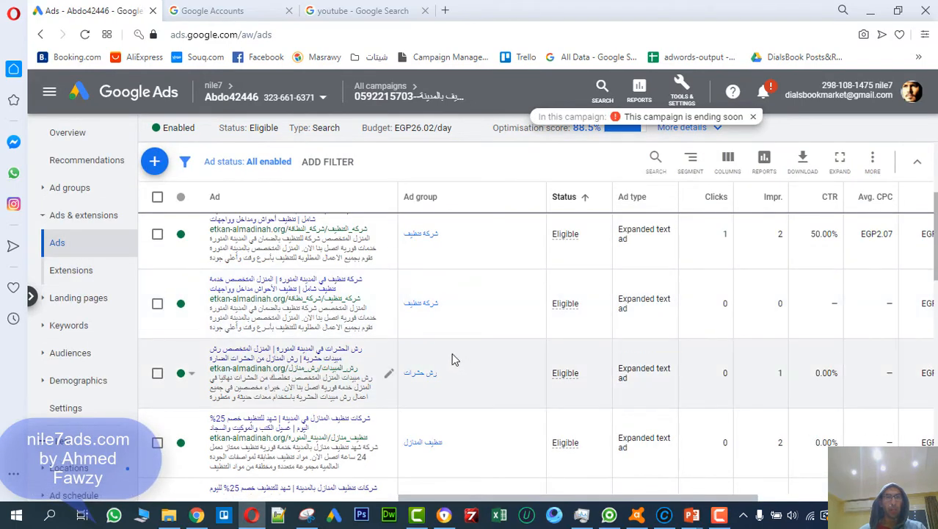
scroll(438, 325, "up", 2)
scroll(625, 319, "down", 1)
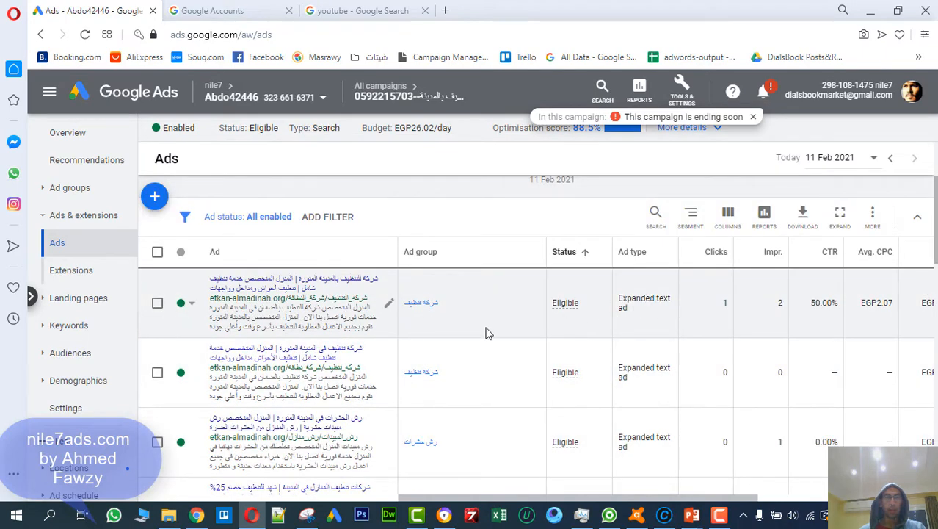
scroll(332, 308, "down", 2)
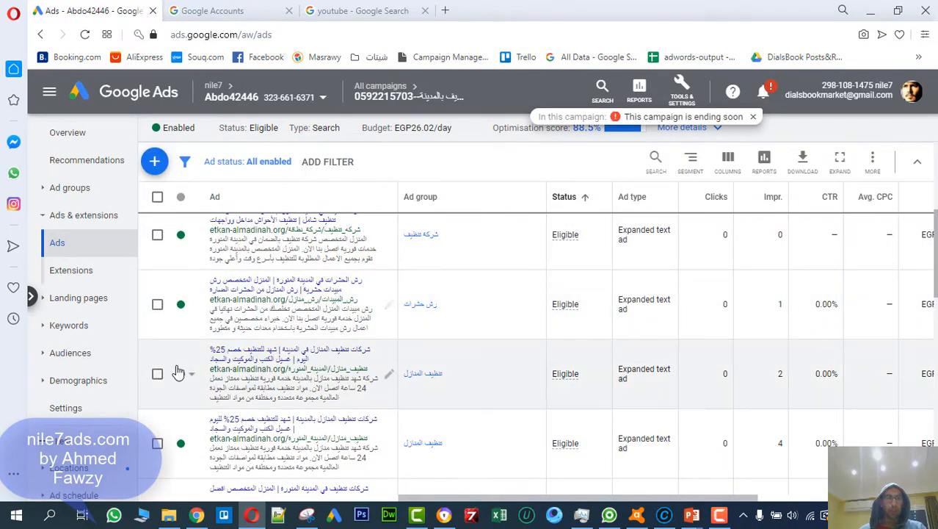
left_click(389, 374)
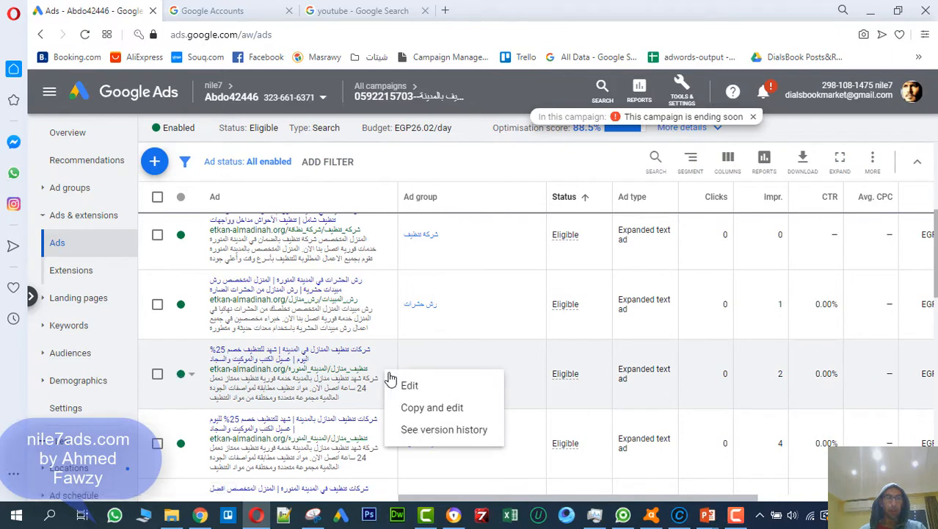
left_click(408, 386)
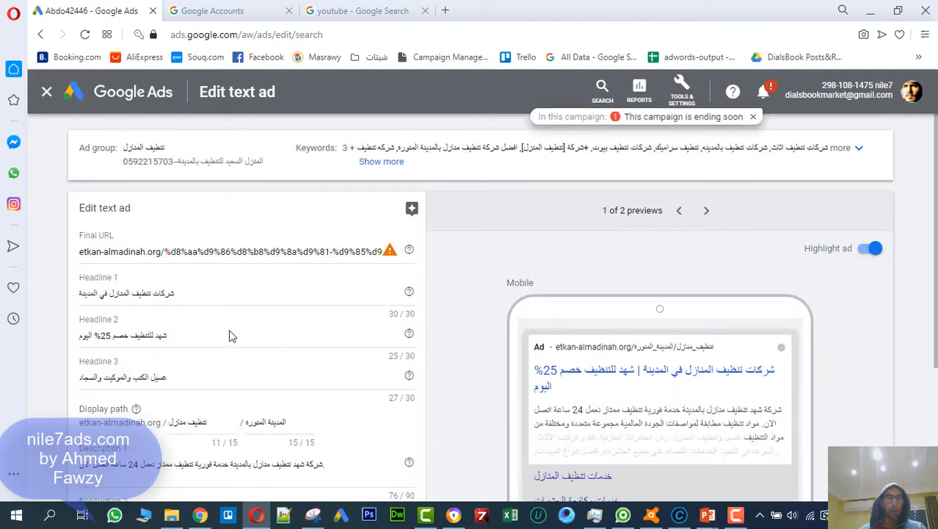
Copy the Headline 2 text "شهد للتنظيف خصم 25% اليوم" and leave the ad editor without saving
left_click_drag(230, 335, 164, 342)
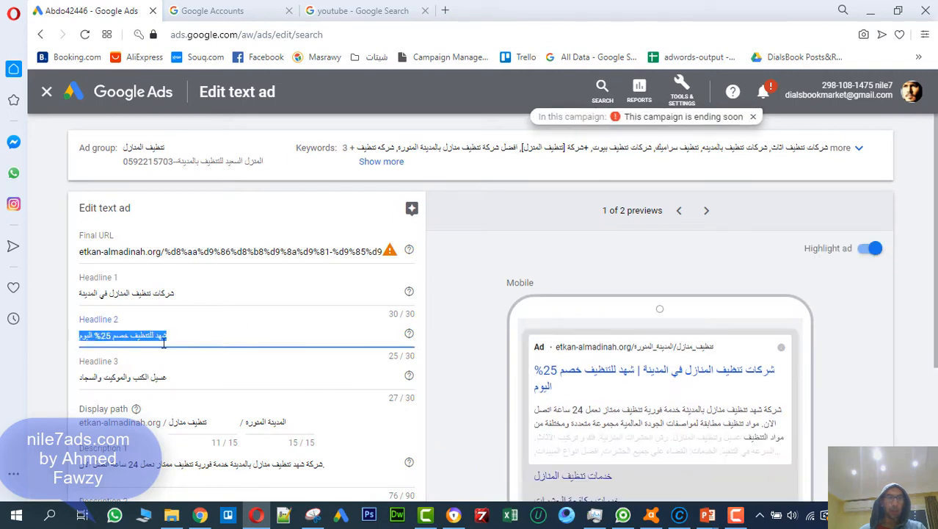
right_click(119, 332)
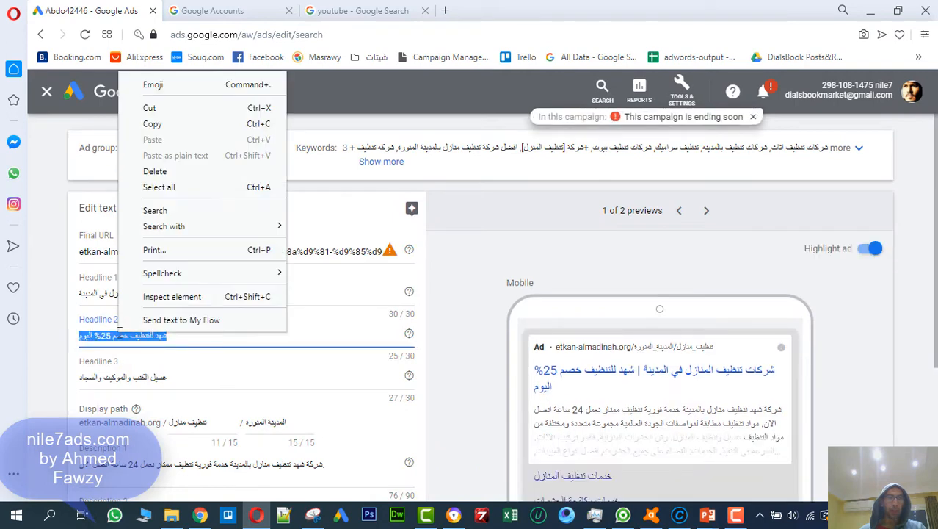
left_click(188, 125)
scroll(291, 220, "down", 3)
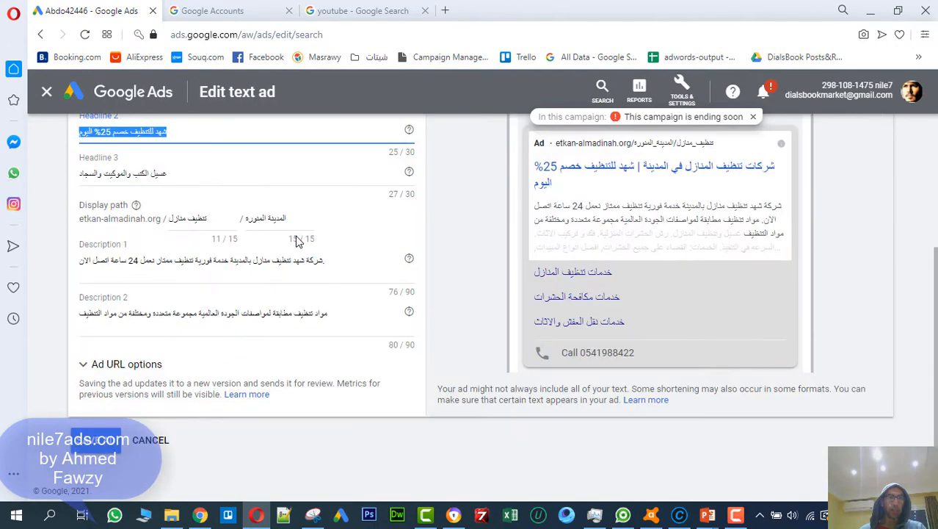
left_click(163, 443)
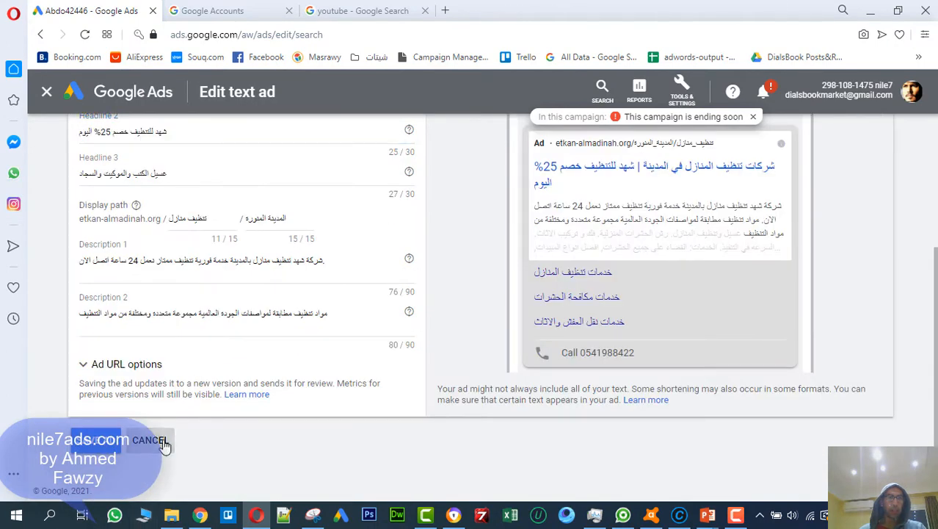
left_click(612, 324)
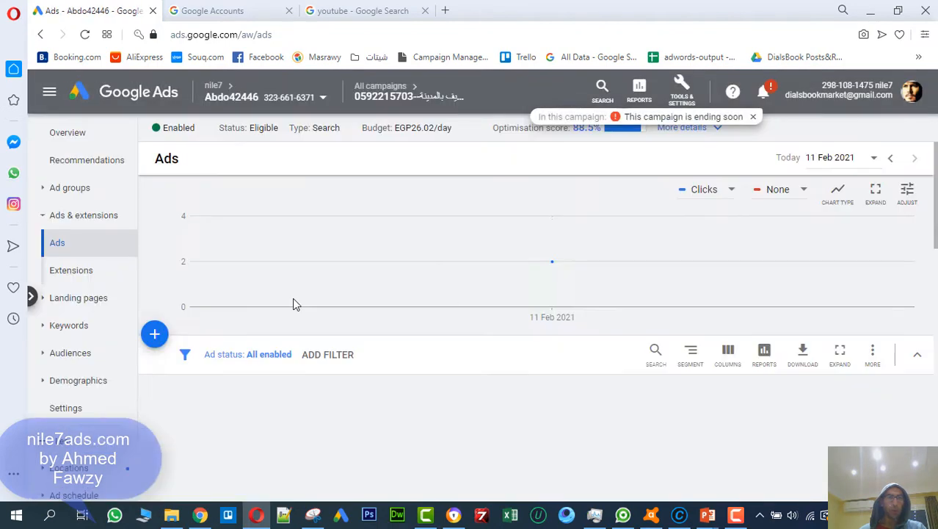
Select all ads in the list and set up a bulk Find and replace change for Text ads
left_click(158, 389)
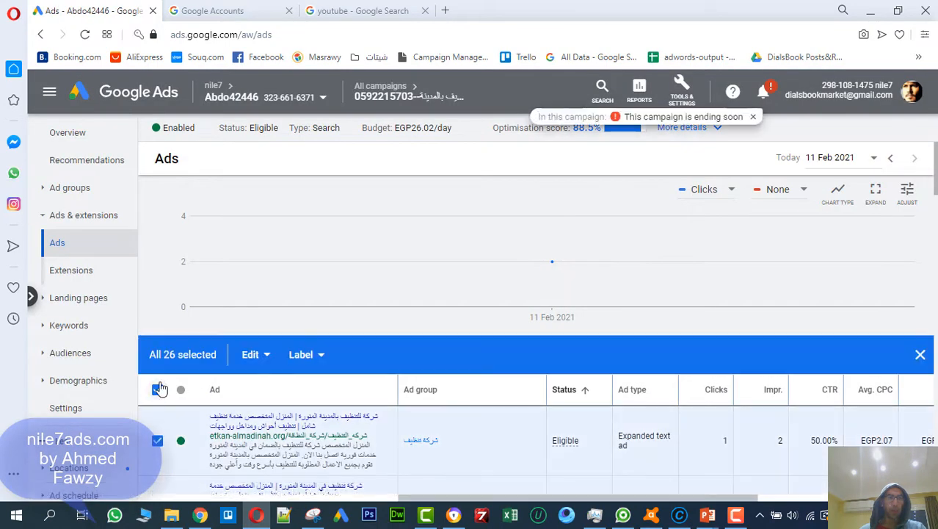
scroll(160, 390, "down", 1)
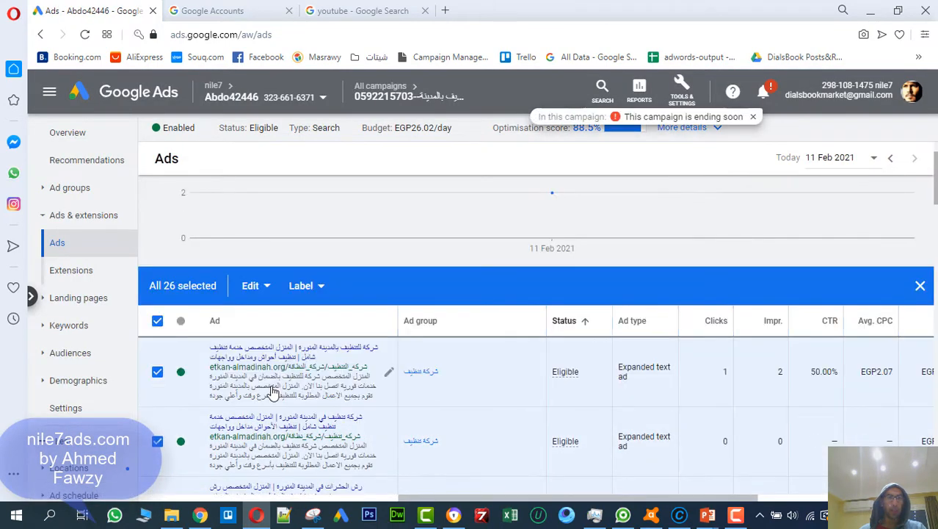
left_click(263, 300)
left_click(195, 310)
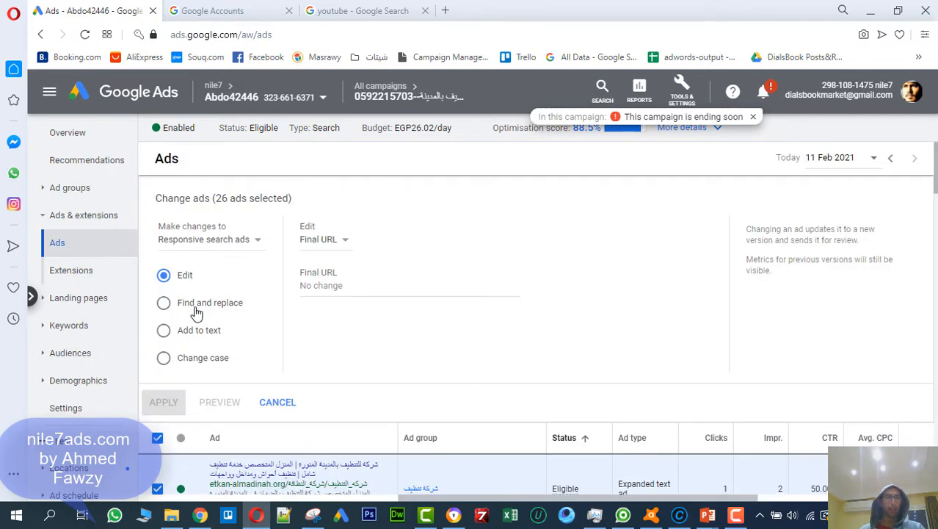
left_click(238, 241)
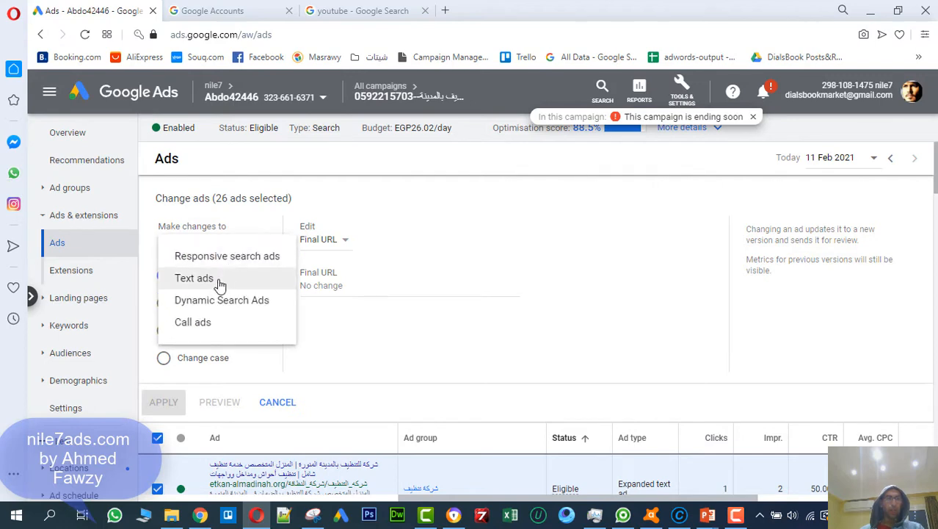
left_click(220, 280)
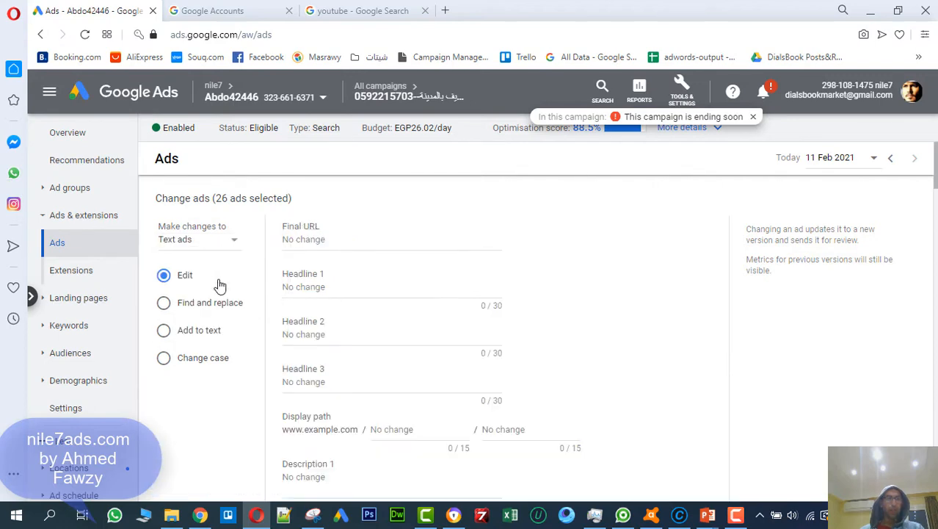
left_click(176, 308)
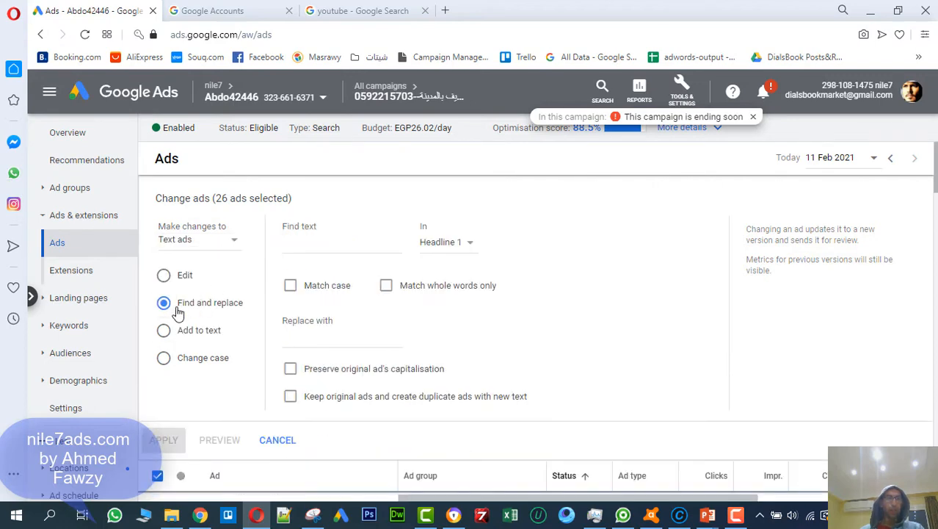
Set the find text to the copied "شهد للتنظيف خصم 25% اليوم" in All headlines and descriptions
left_click(447, 246)
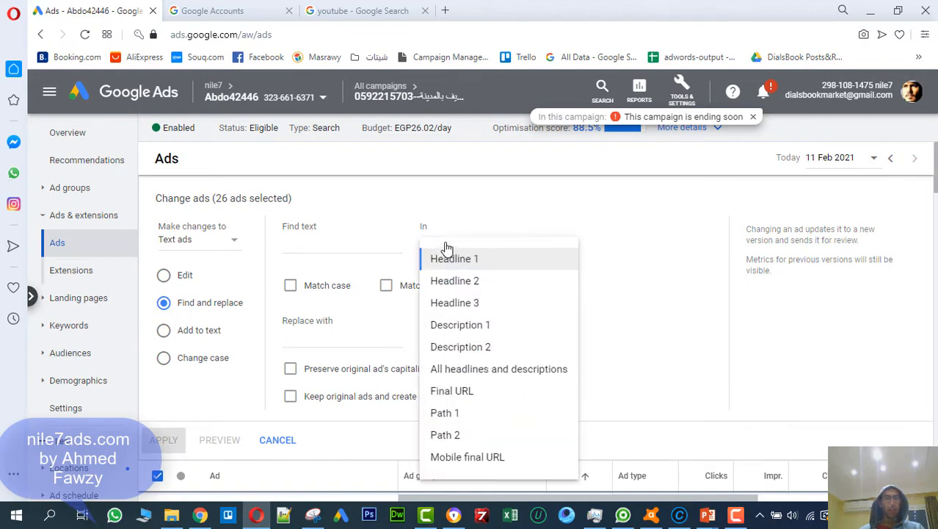
left_click(434, 373)
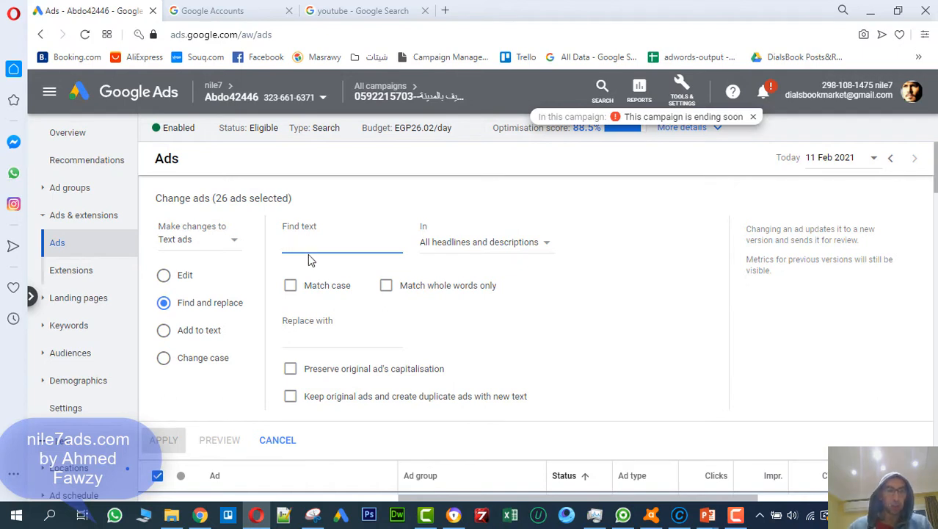
key("ctrl+v")
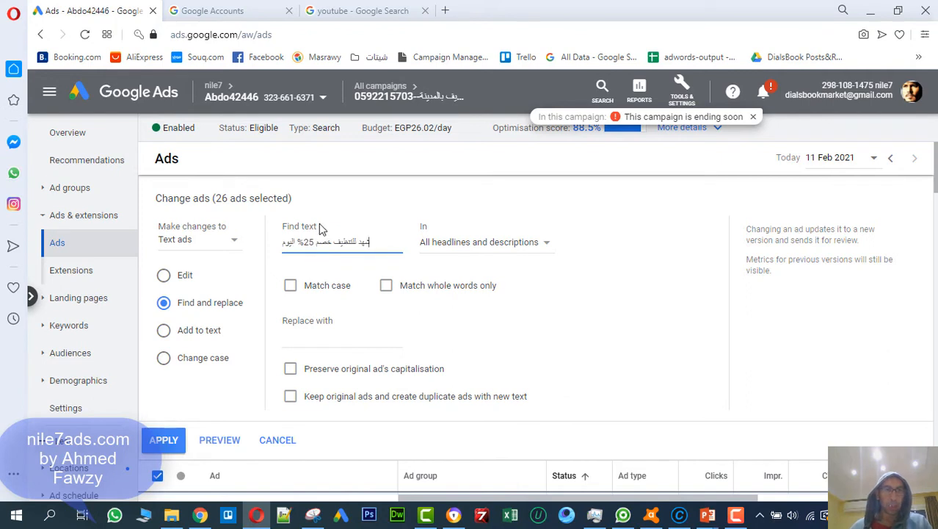
Set the replacement text to "المنزل السعيد للتنظيف بالمدينة" and apply the change to the selected ads
left_click(352, 345)
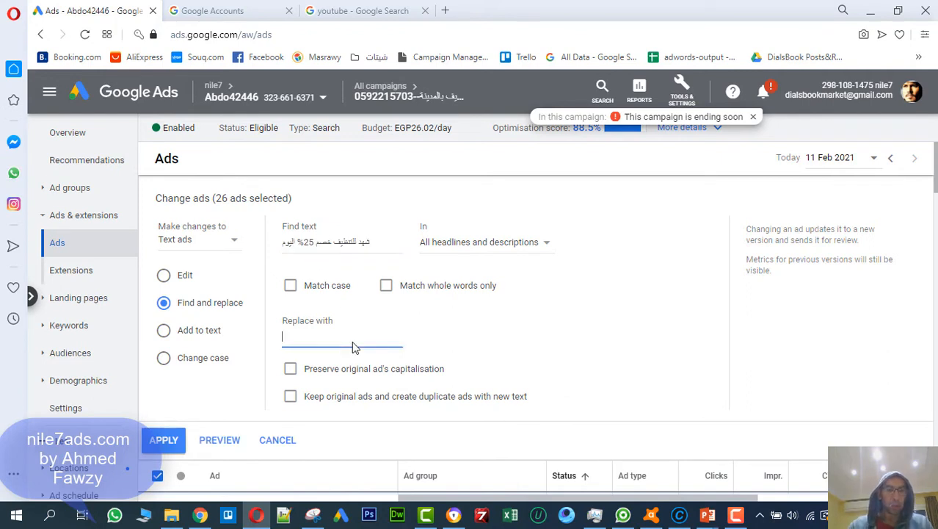
type("المنزل")
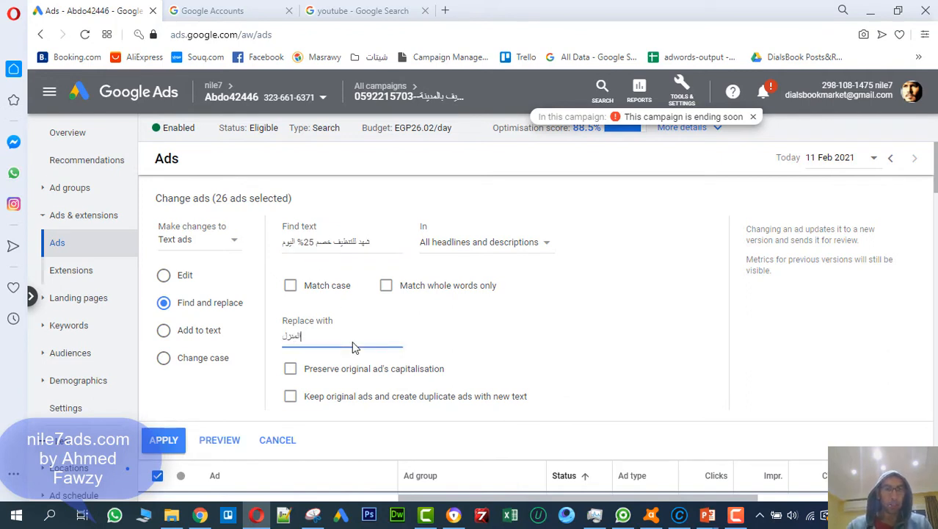
type(" السعي")
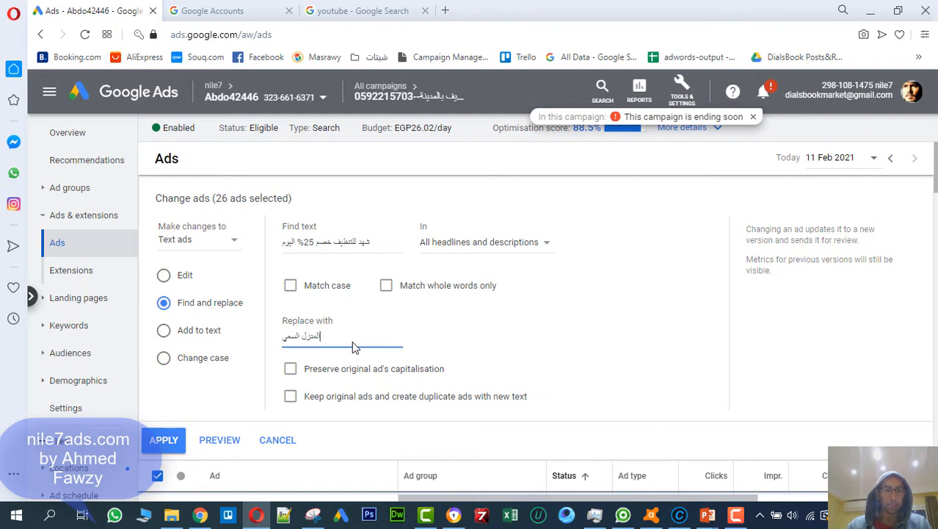
type("د للتنظيف")
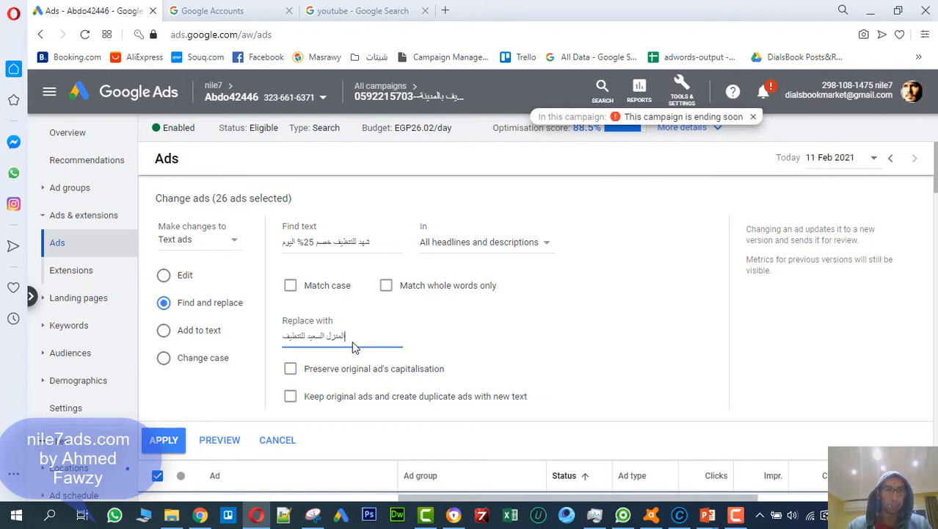
type(" بالمدينة")
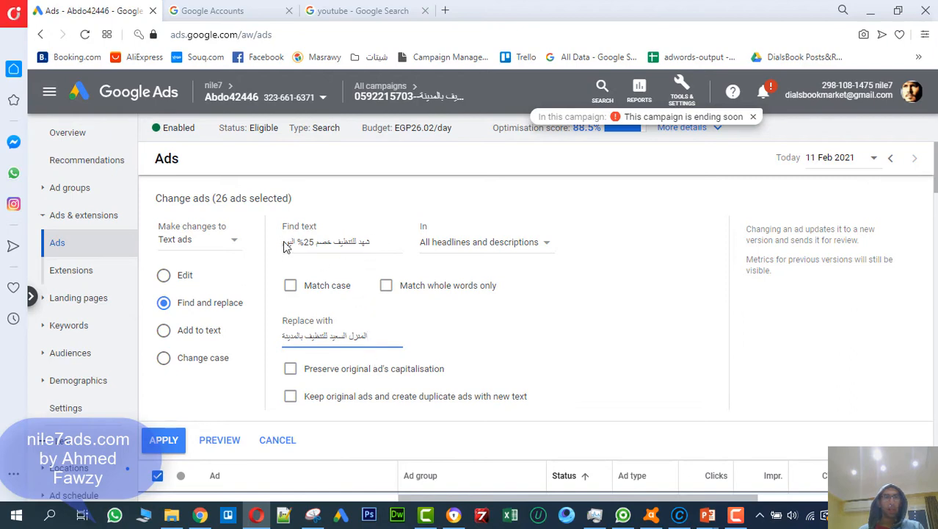
scroll(274, 351, "down", 1)
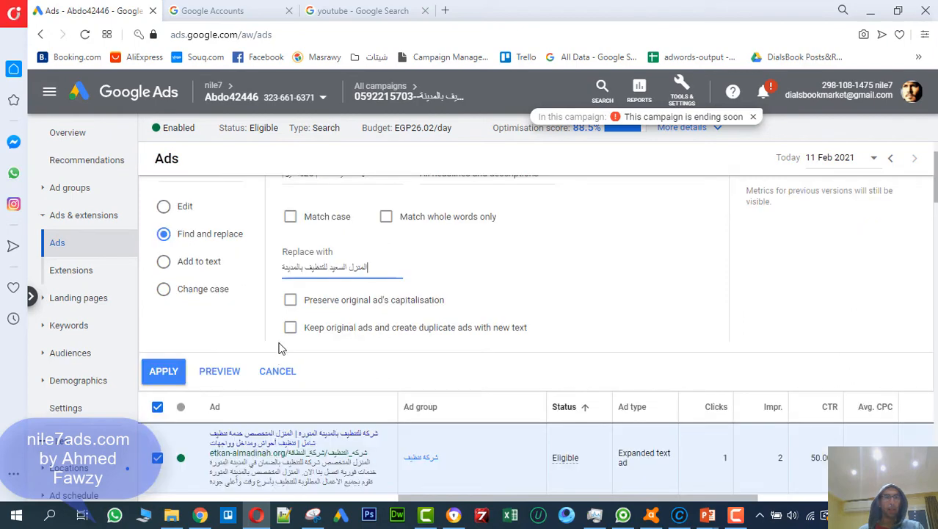
scroll(279, 348, "down", 1)
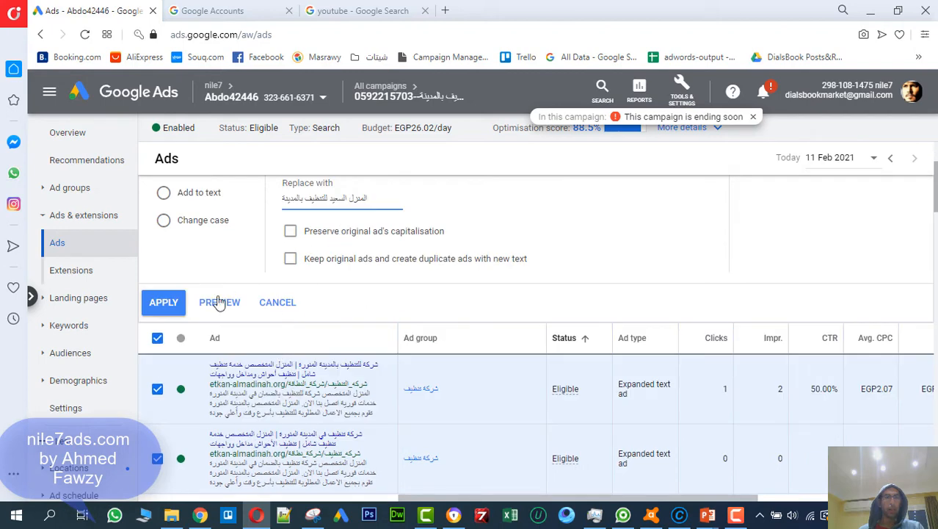
left_click(177, 316)
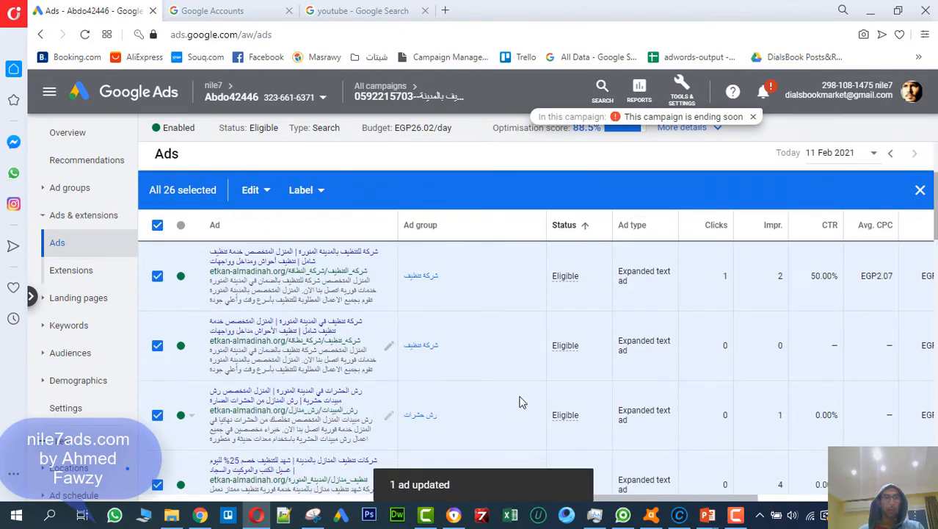
Look through the whole ads list to check the updated ad and any remaining old headline wording
scroll(520, 408, "down", 15)
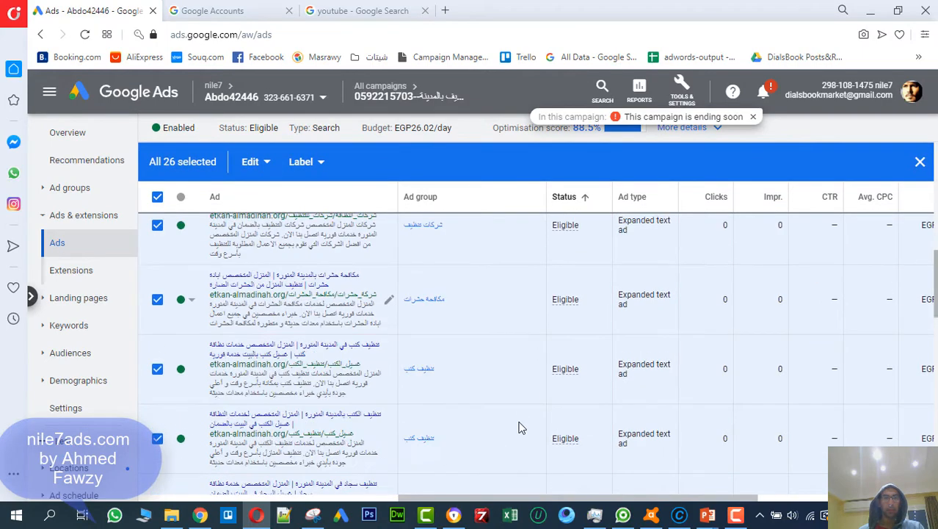
scroll(520, 428, "down", 2)
scroll(524, 432, "down", 6)
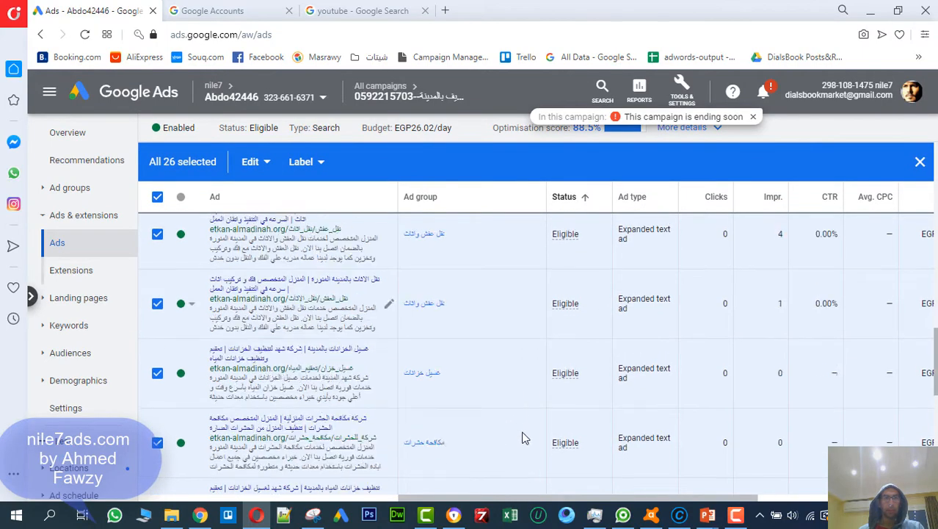
scroll(523, 439, "down", 5)
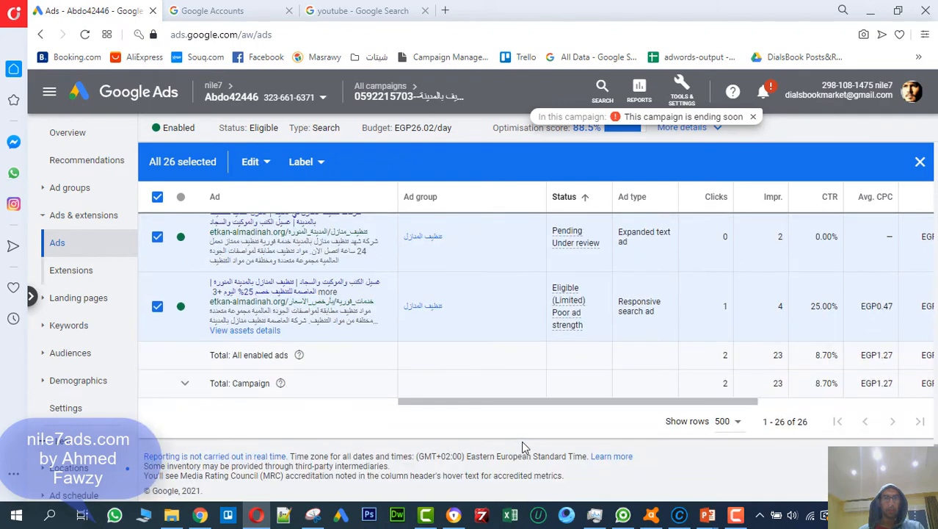
scroll(521, 440, "up", 8)
scroll(520, 431, "down", 6)
scroll(524, 426, "up", 15)
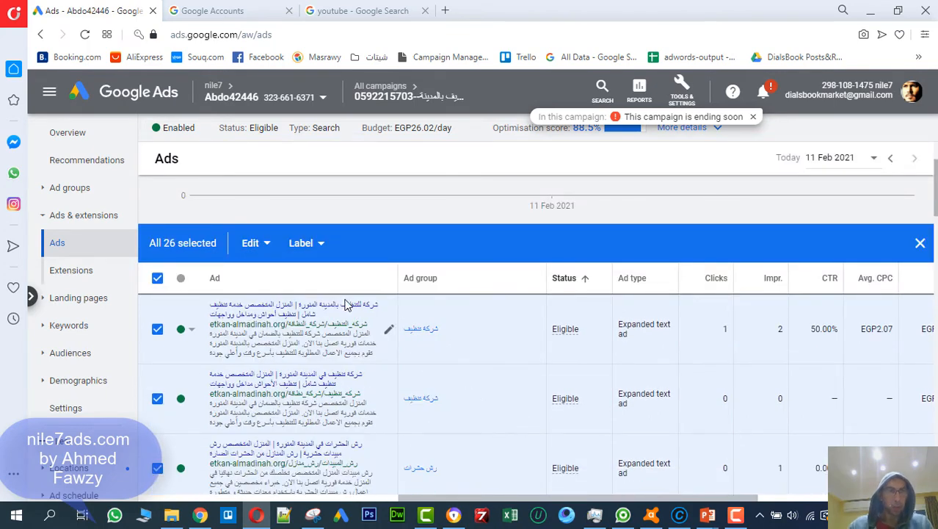
Find "خصم" on the ads page and open the matching text ad in the تنظيف المنازل ad group for editing
key("ctrl+f")
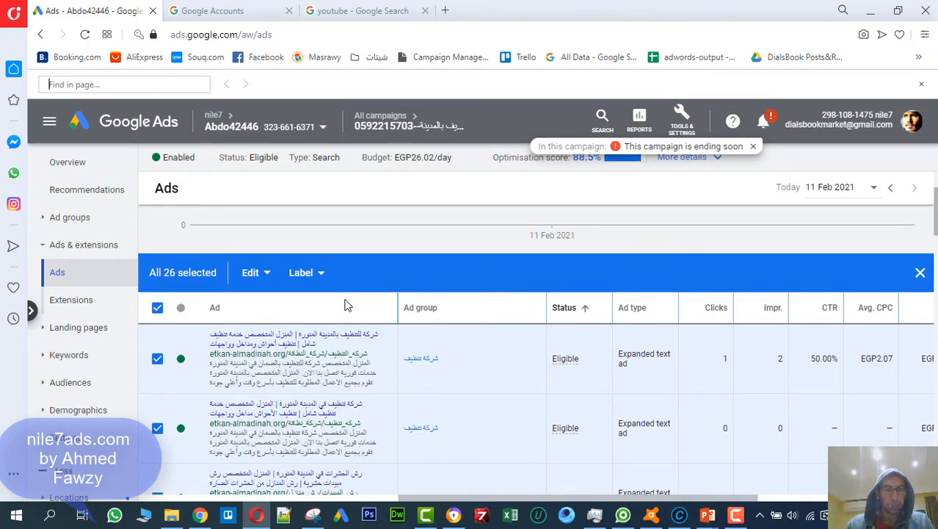
type("خصم")
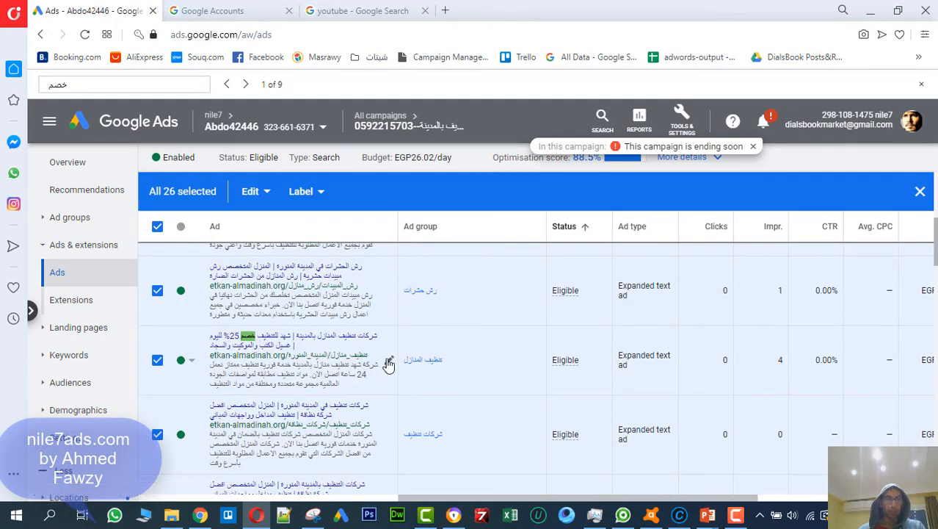
left_click(388, 365)
left_click(401, 373)
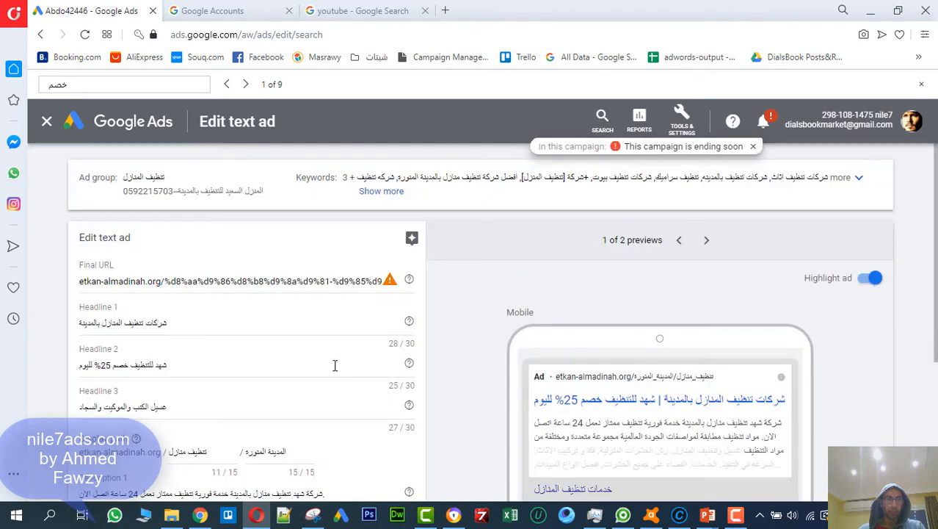
Copy "خصم 25% لليوم" from the ad's Headline 2 and leave the ad editor without saving
left_click(335, 365)
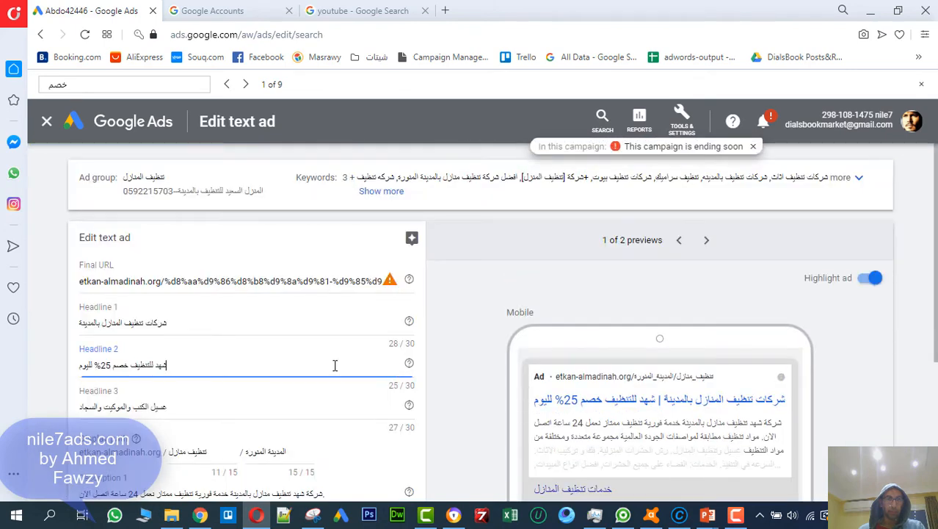
key("ctrl+a")
right_click(143, 372)
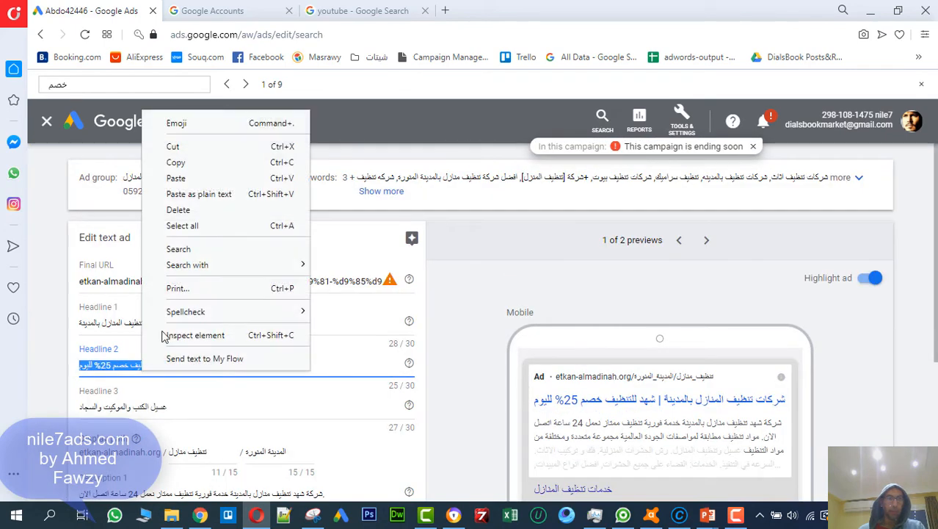
left_click(140, 365)
left_click_drag(129, 367, 80, 367)
right_click(100, 367)
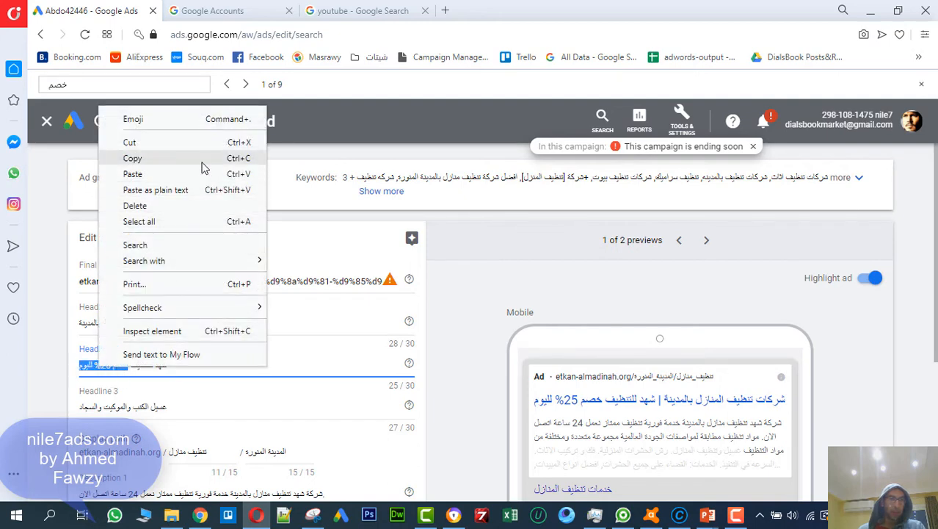
left_click(207, 163)
scroll(217, 286, "down", 3)
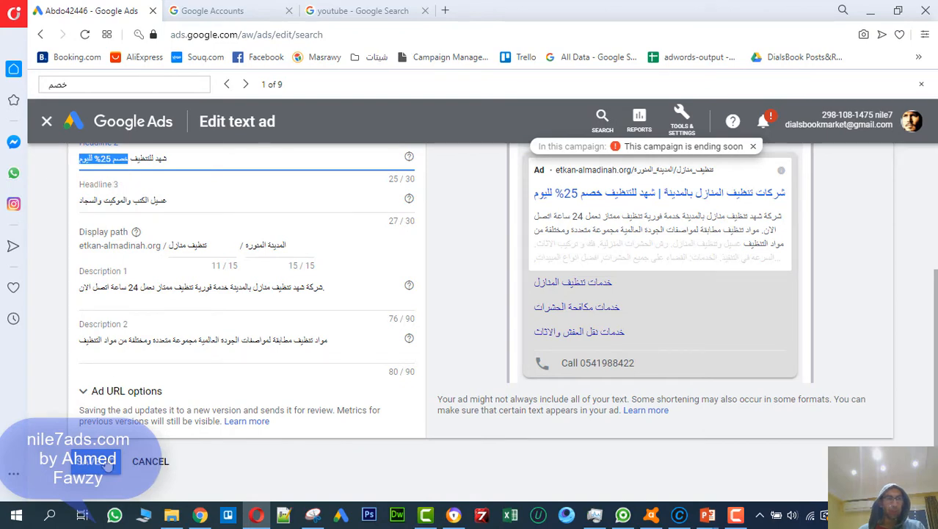
left_click(150, 461)
left_click(595, 337)
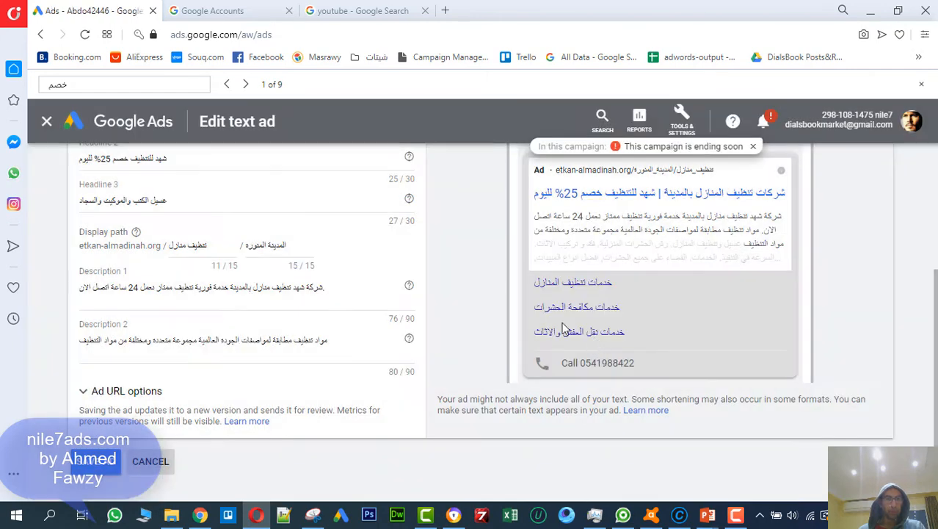
Select all ads in the list and set up a bulk Find and replace change for Text ads
left_click(157, 419)
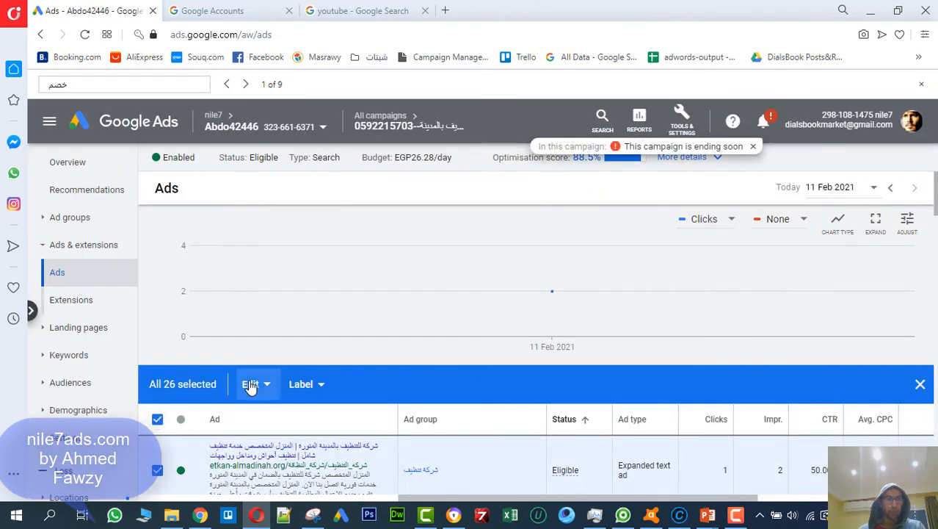
left_click(251, 385)
left_click(120, 284)
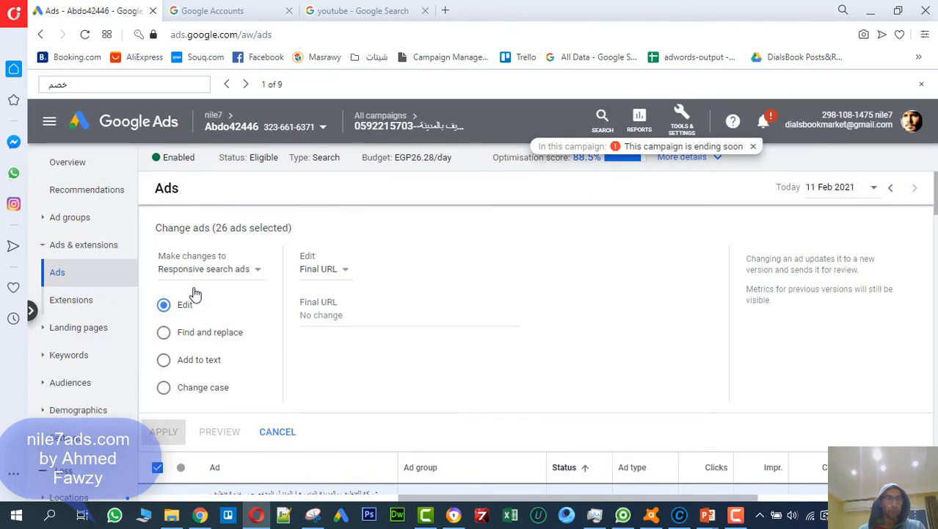
left_click(183, 332)
left_click(214, 272)
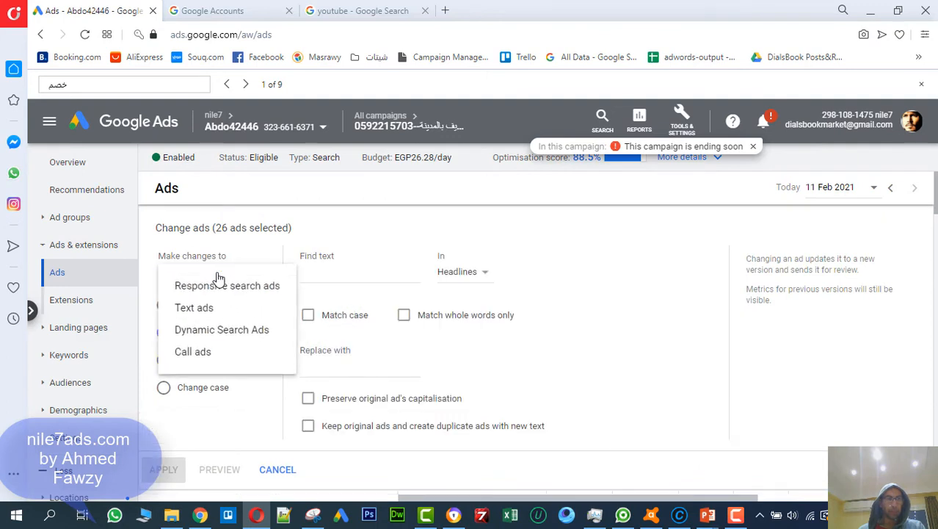
left_click(204, 307)
Set the find text to the copied "خصم 25% لليوم" in All headlines and descriptions
left_click(472, 279)
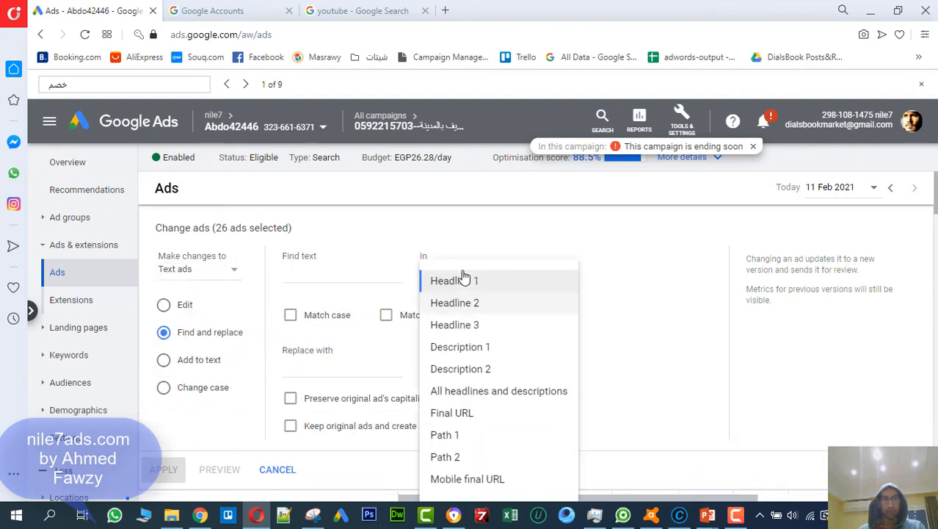
left_click(470, 387)
left_click(314, 270)
key("ctrl+v")
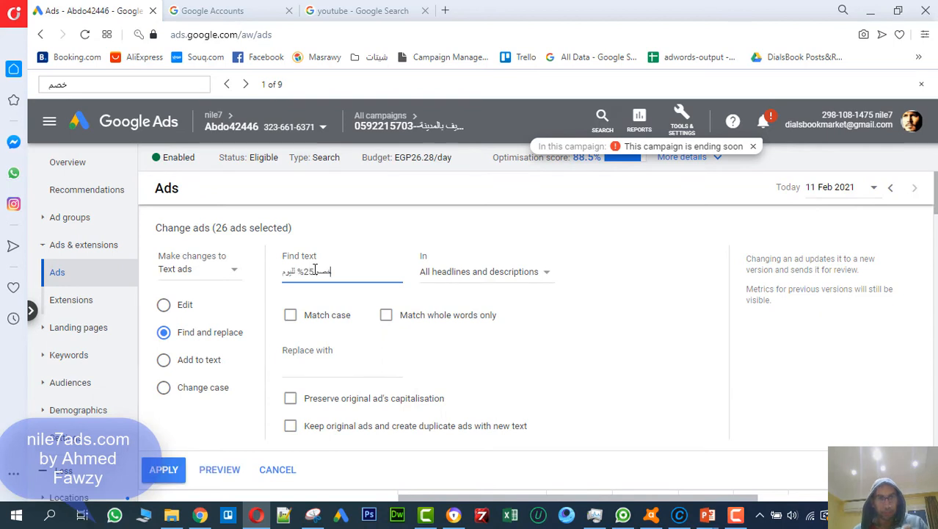
Set the replacement text to "بالمدينة المنوره" and apply the change to the selected text ads
left_click(305, 377)
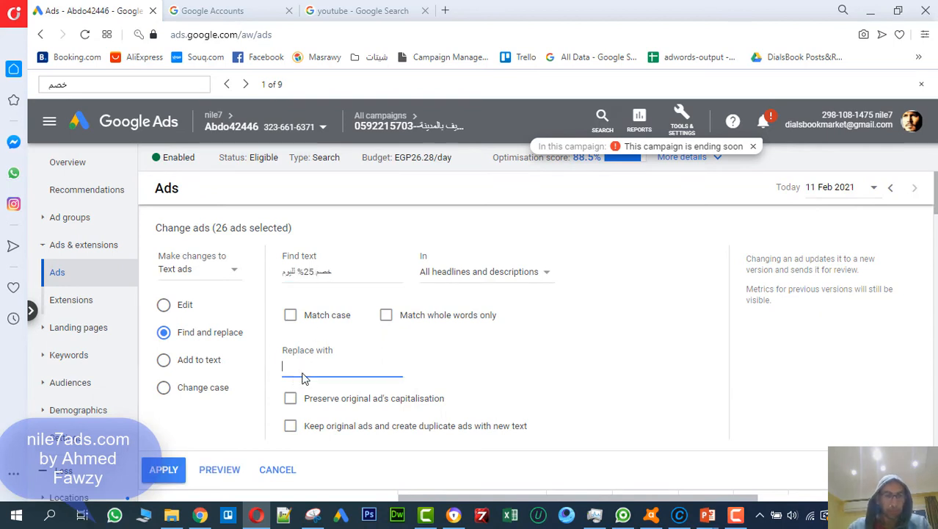
type("بالمد")
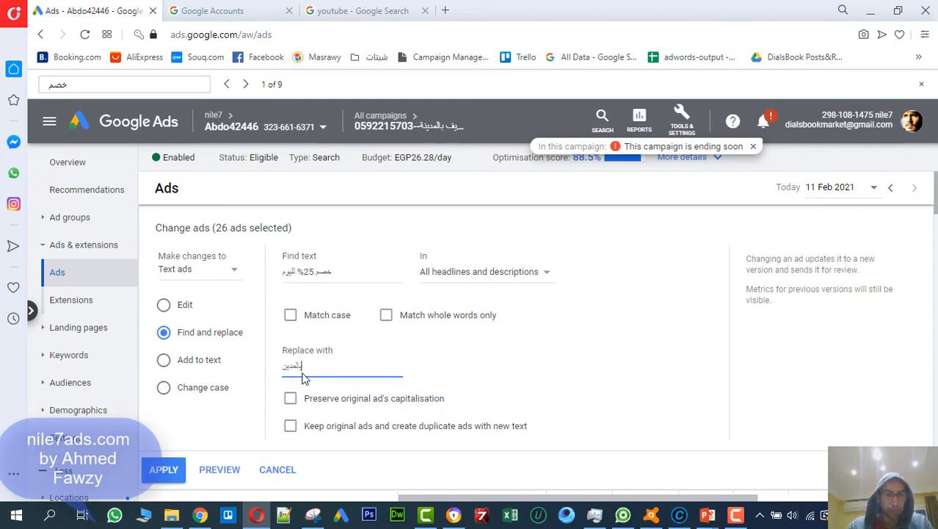
type("ينة المنورة")
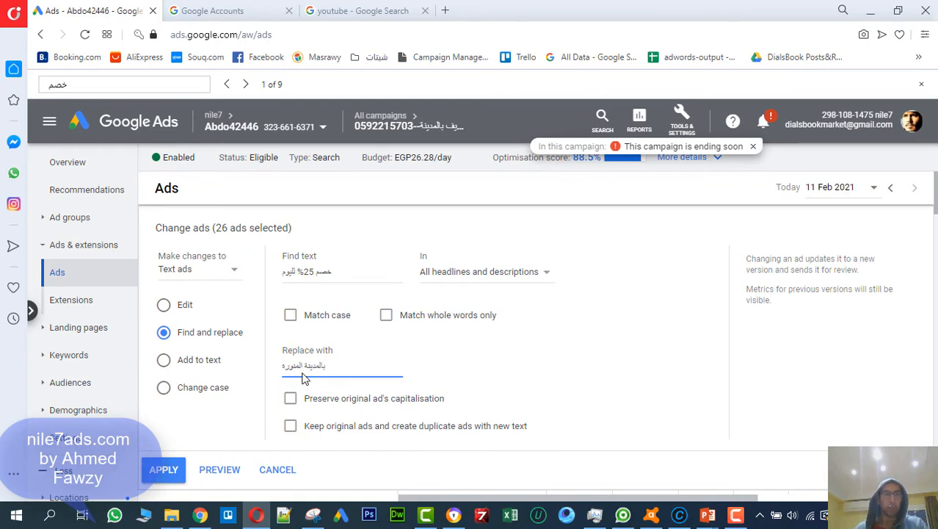
scroll(304, 370, "down", 3)
left_click(163, 332)
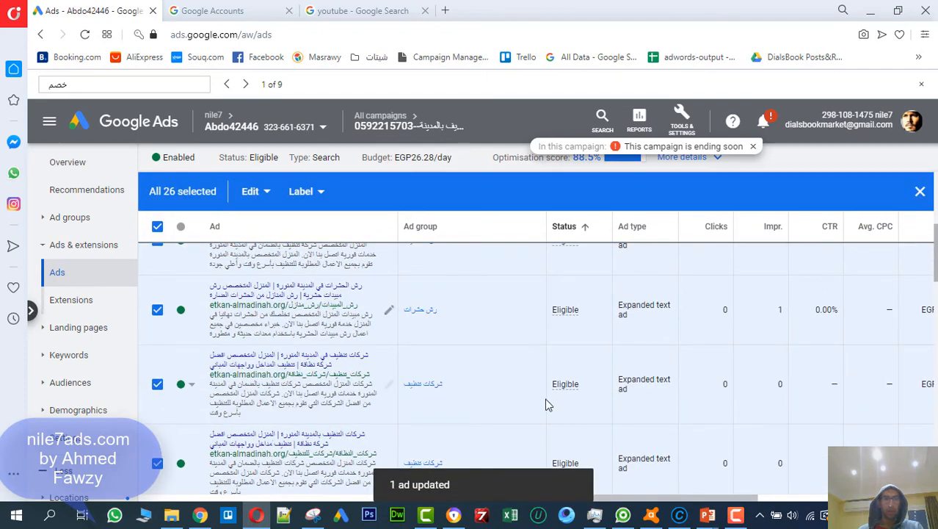
Check the ads list for remaining discount wording and open the responsive search ad in the صيانة خزانات ad group for editing
scroll(569, 374, "down", 5)
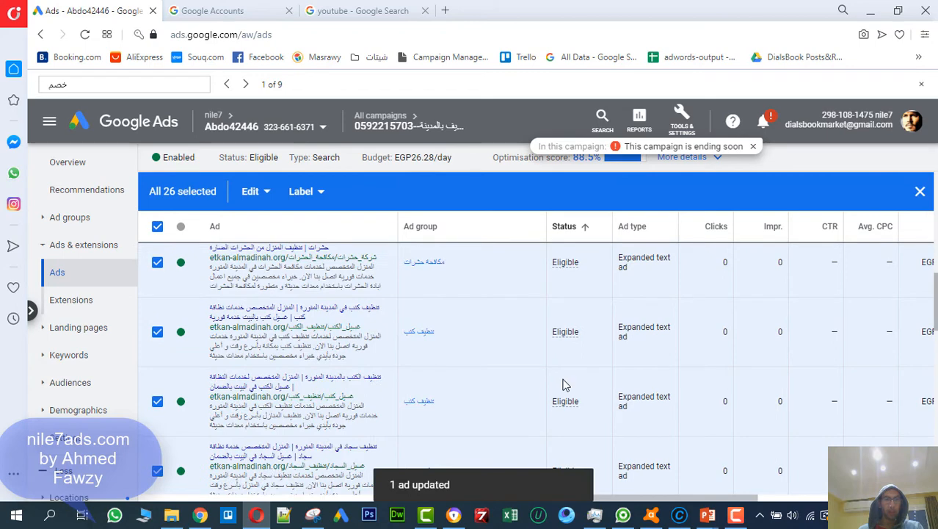
scroll(565, 384, "down", 5)
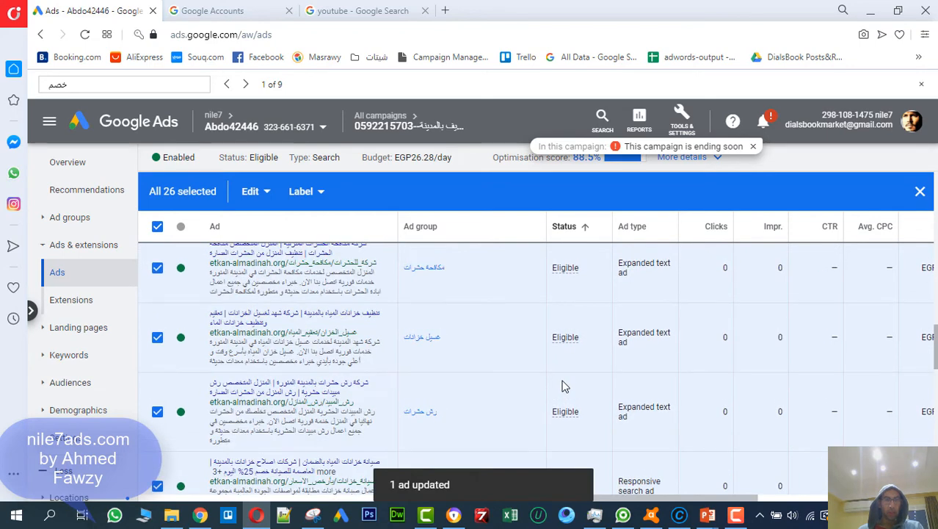
scroll(389, 486, "down", 1)
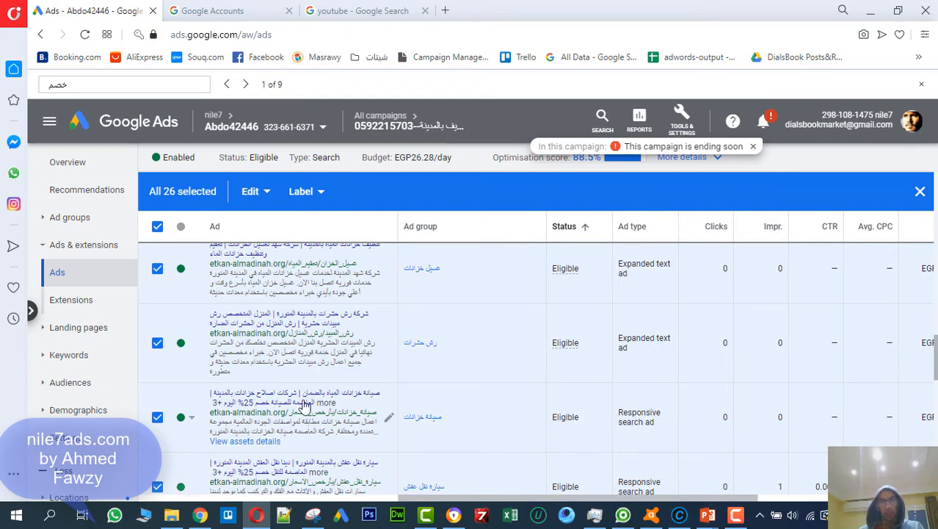
left_click(390, 416)
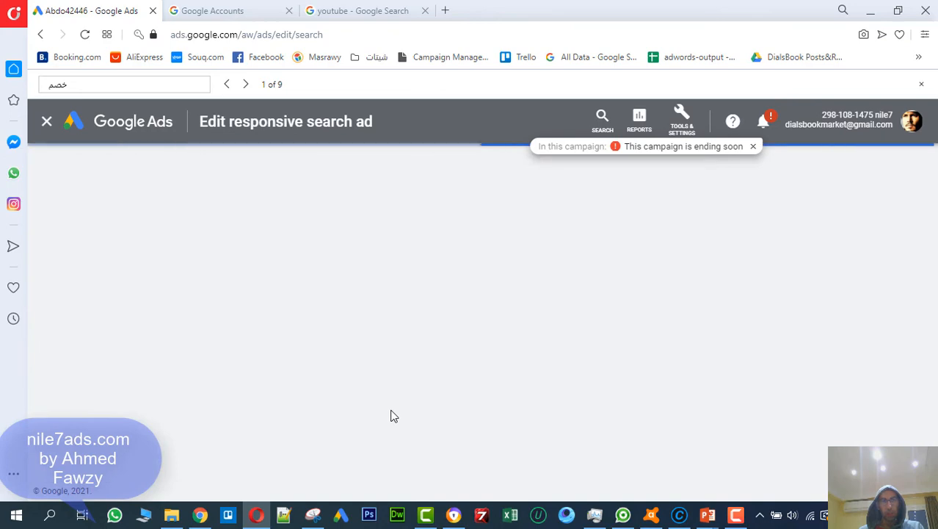
scroll(112, 415, "down", 1)
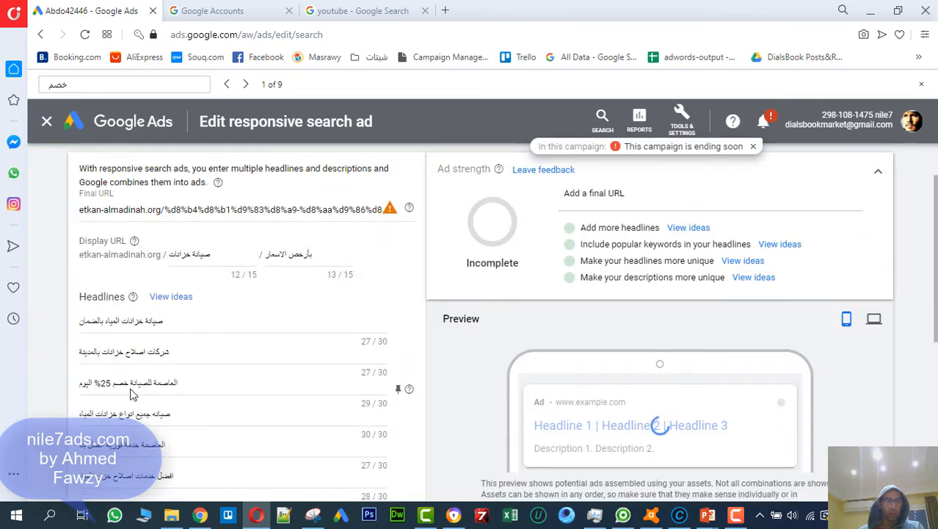
Copy "خصم 25% اليوم" from the responsive ad's third headline and leave the editor without saving
left_click_drag(130, 382, 63, 387)
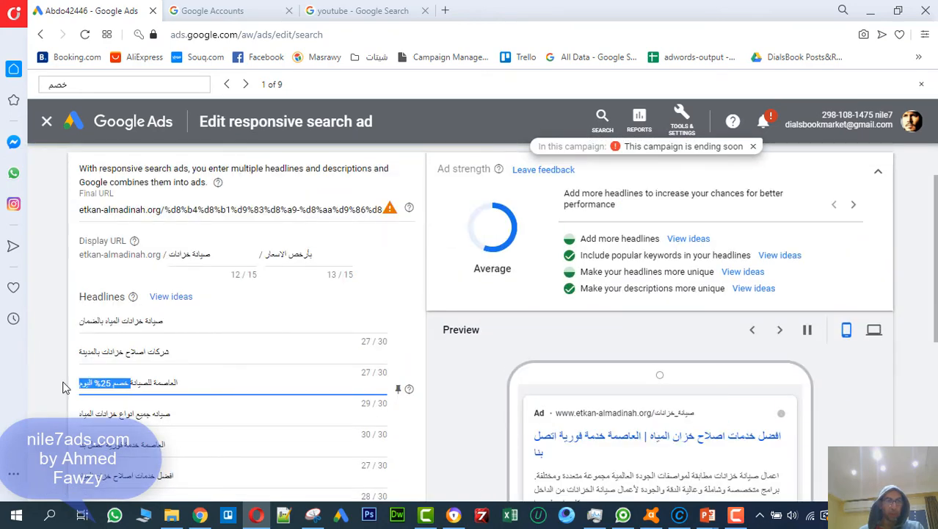
left_click(125, 382)
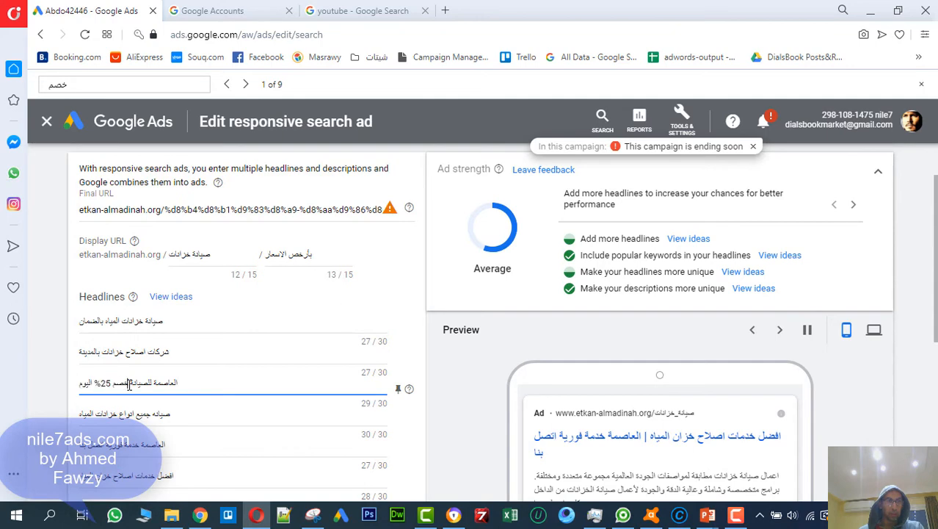
left_click_drag(129, 383, 78, 386)
right_click(87, 382)
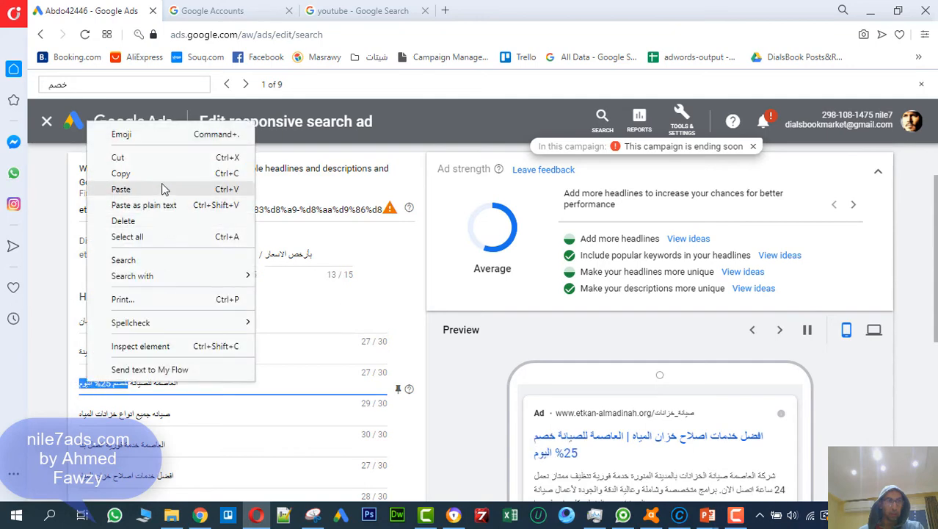
left_click(125, 183)
scroll(188, 273, "down", 3)
scroll(192, 294, "down", 2)
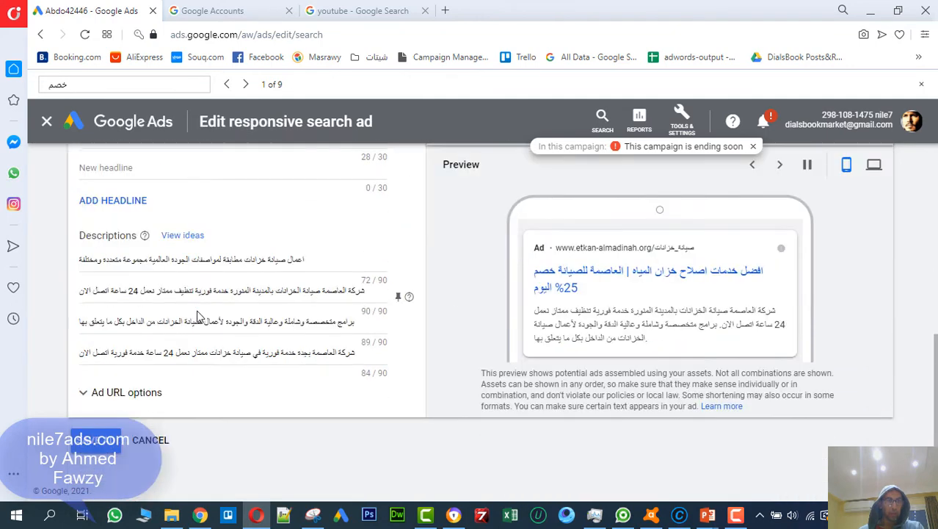
left_click(151, 440)
left_click(603, 347)
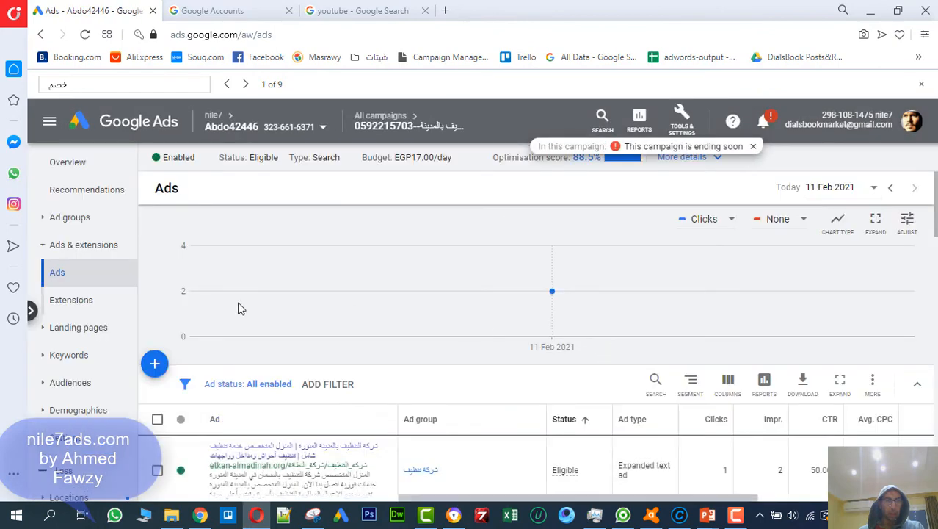
Select all ads and set up a bulk Find and replace change for Responsive search ads
left_click(157, 419)
left_click(253, 384)
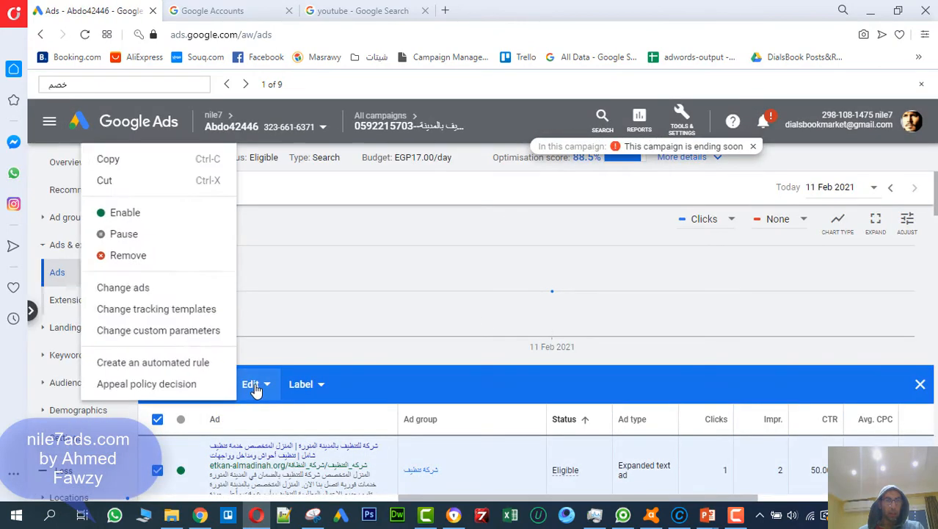
left_click(189, 289)
left_click(210, 277)
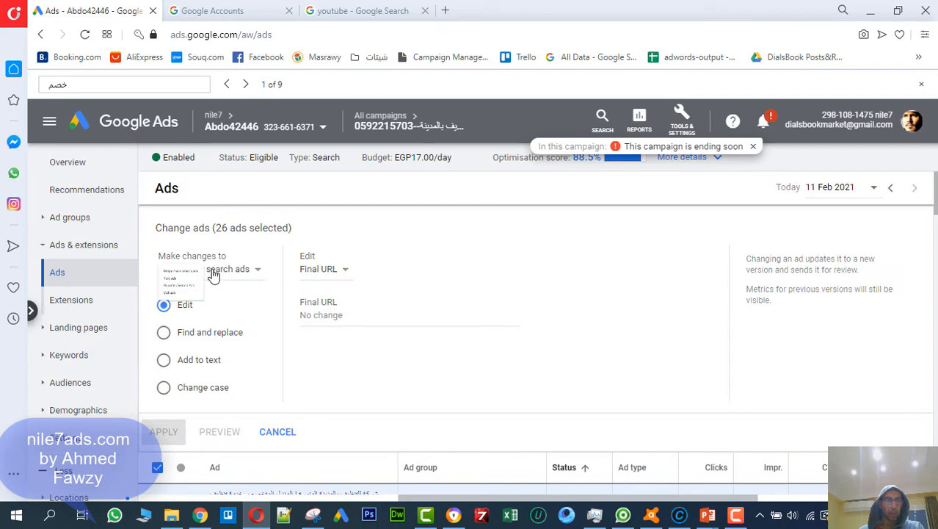
left_click(221, 284)
left_click(197, 335)
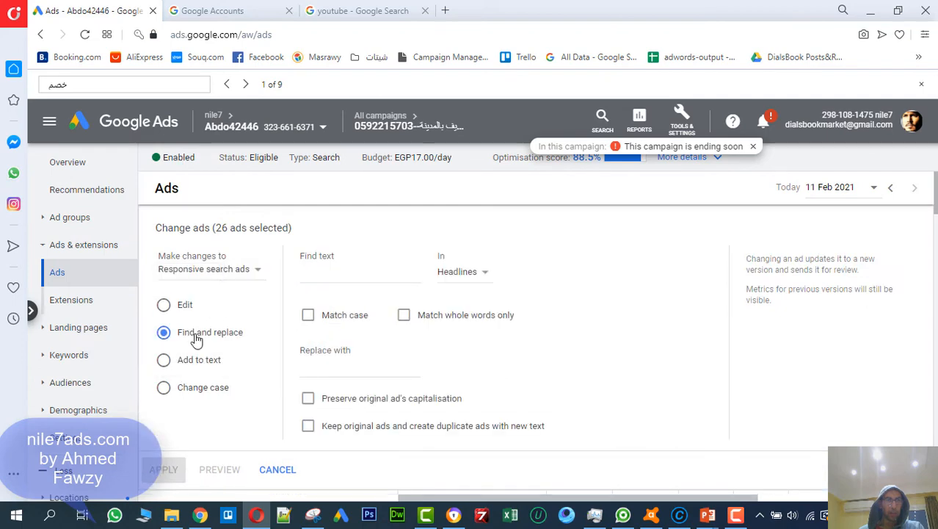
Set the find text to the copied "خصم 25% اليوم" in All headlines and descriptions of the responsive search ads
left_click(463, 270)
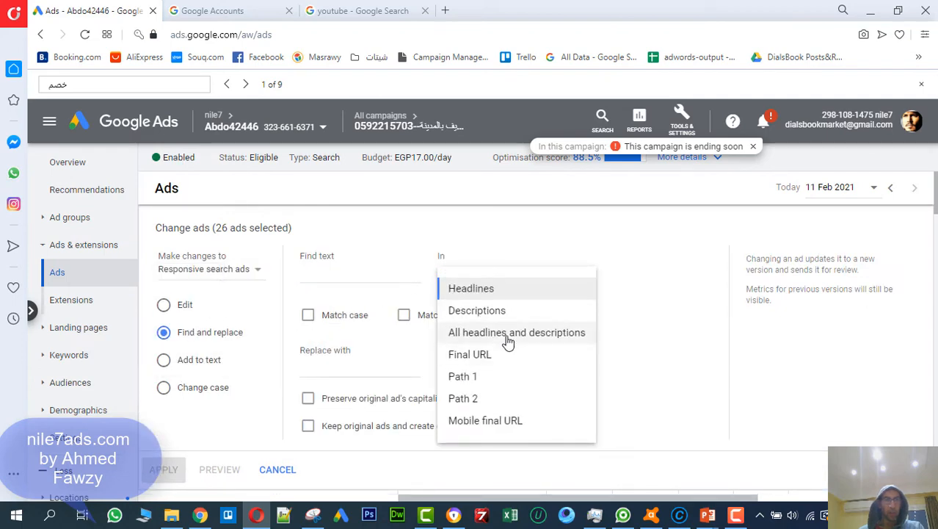
left_click(507, 335)
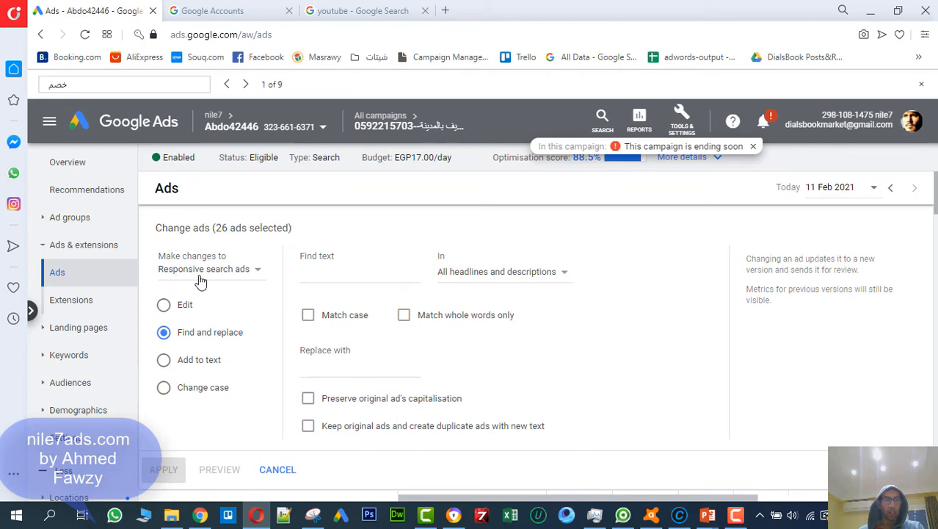
left_click(340, 271)
key("ctrl+v")
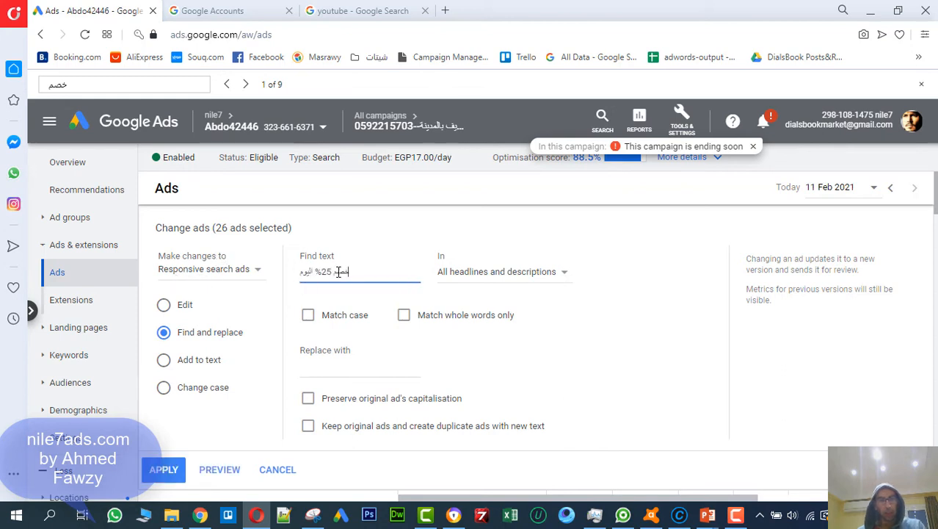
Replace the discount text with "بالمدينة المنورة" across the selected responsive search ads, apply the change and close its results
left_click(318, 381)
type("ال")
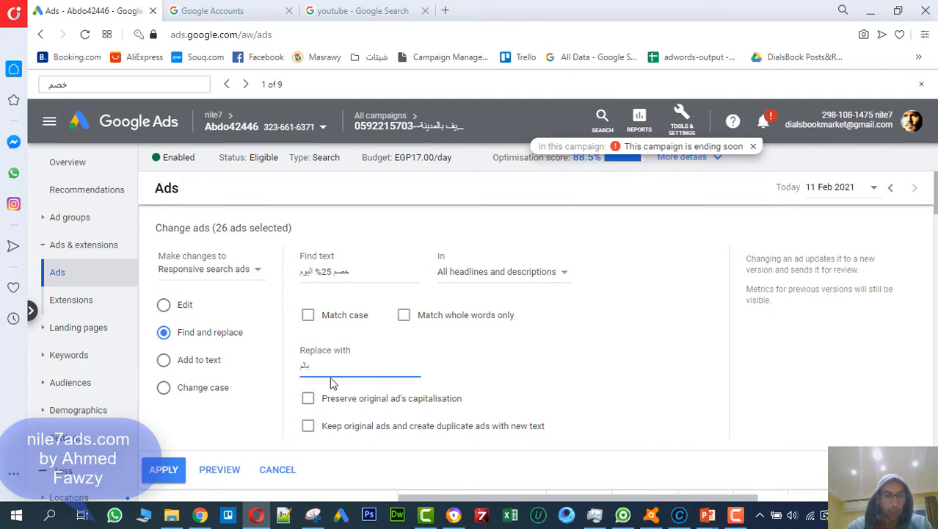
type("مدينة المنورة")
scroll(316, 396, "down", 2)
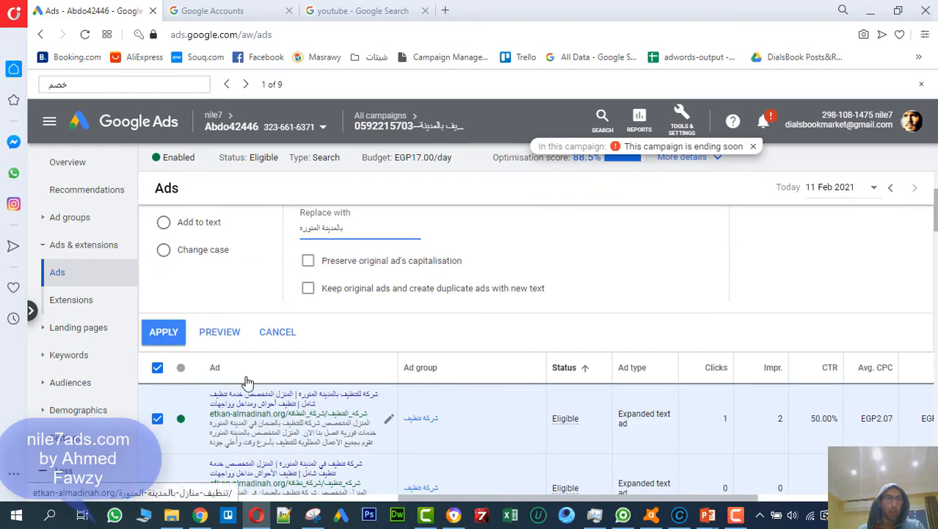
left_click(163, 334)
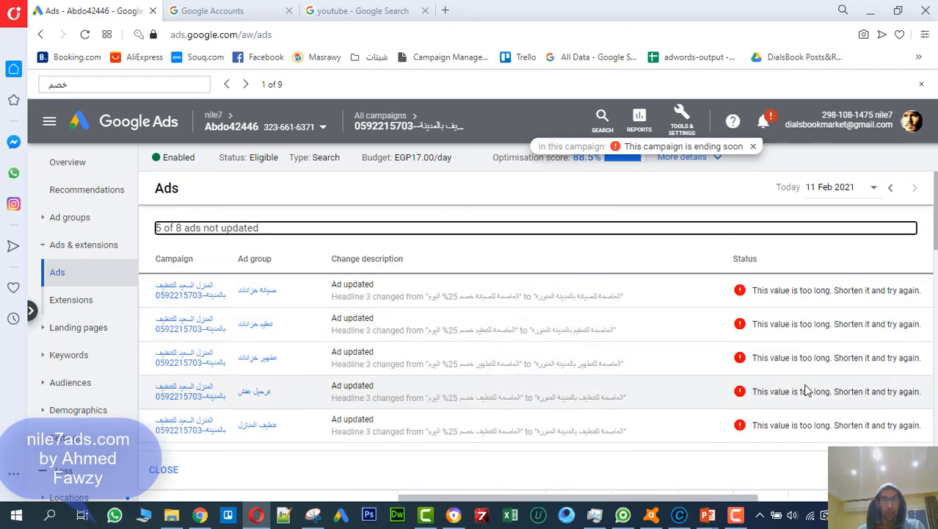
left_click(161, 470)
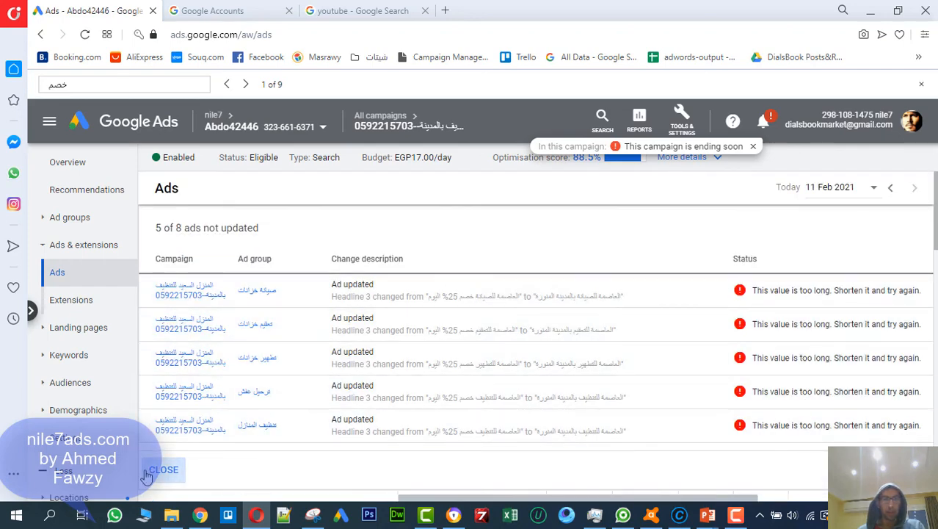
Start another bulk ad change on the selected ads, using Find and replace for Responsive search ads
left_click(253, 384)
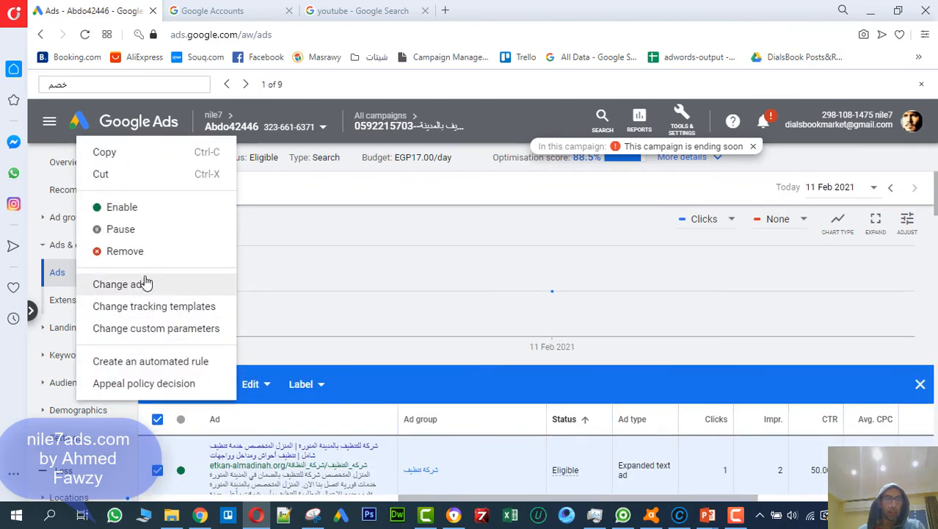
left_click(146, 282)
left_click(197, 272)
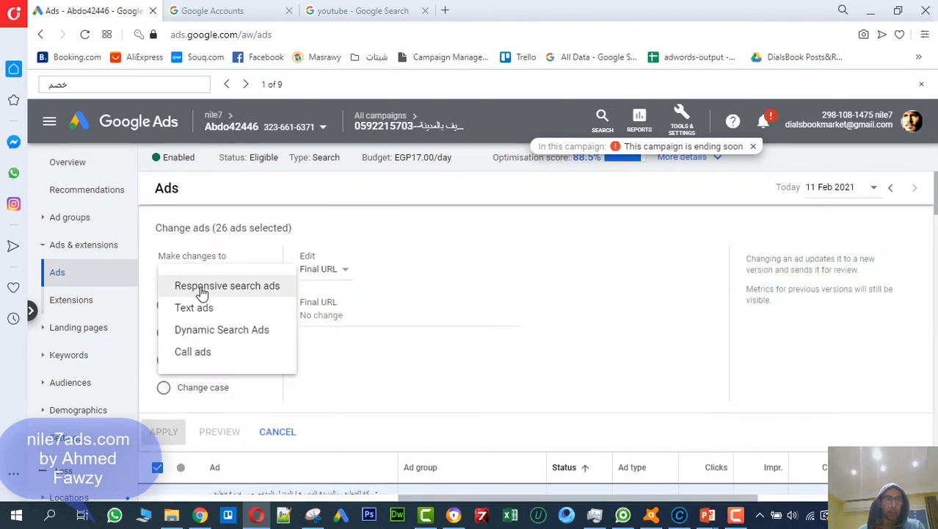
left_click(202, 288)
left_click(200, 331)
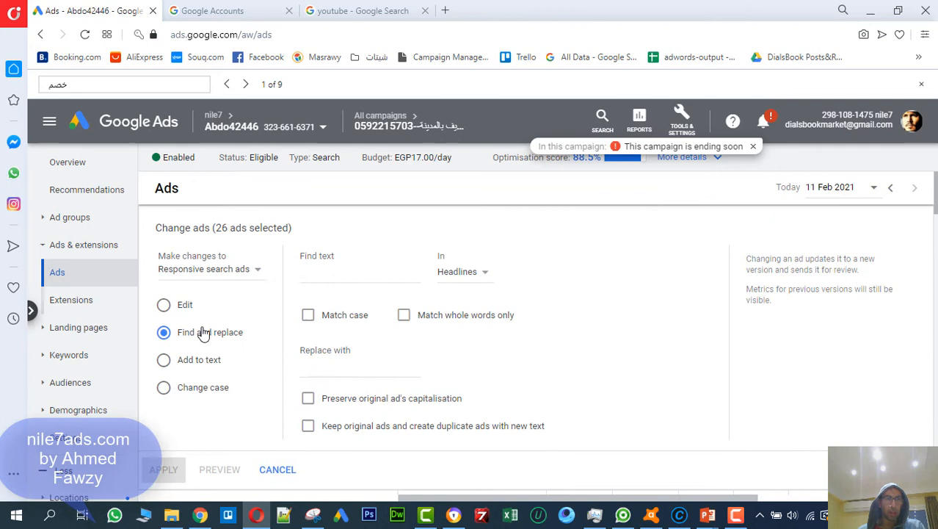
Replace "خصم 25% اليوم" with "اتصل الان" in All headlines and descriptions and apply the change
left_click(457, 279)
left_click(478, 332)
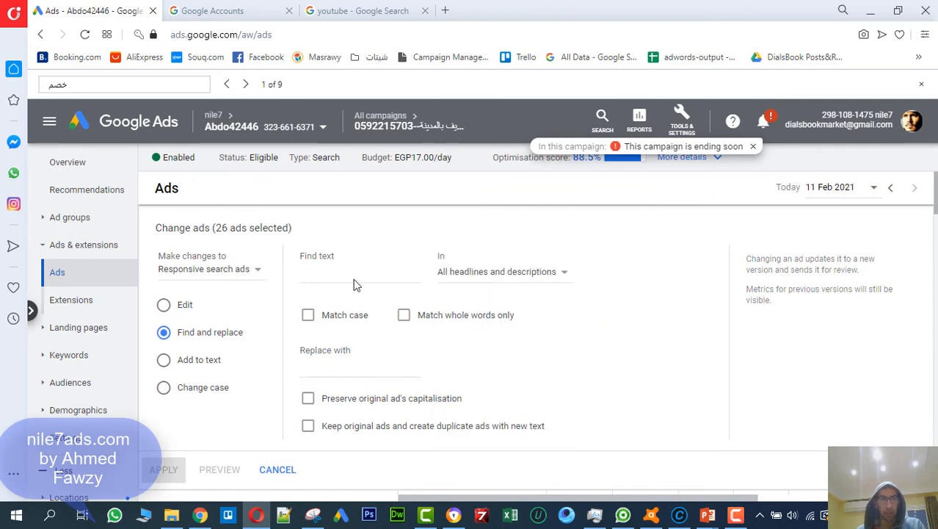
key("ctrl+v")
left_click(313, 375)
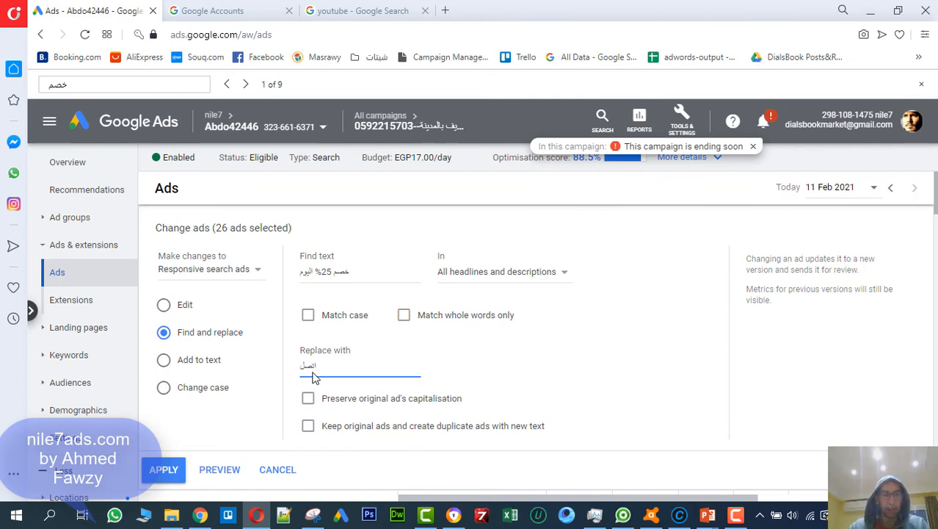
type("الان")
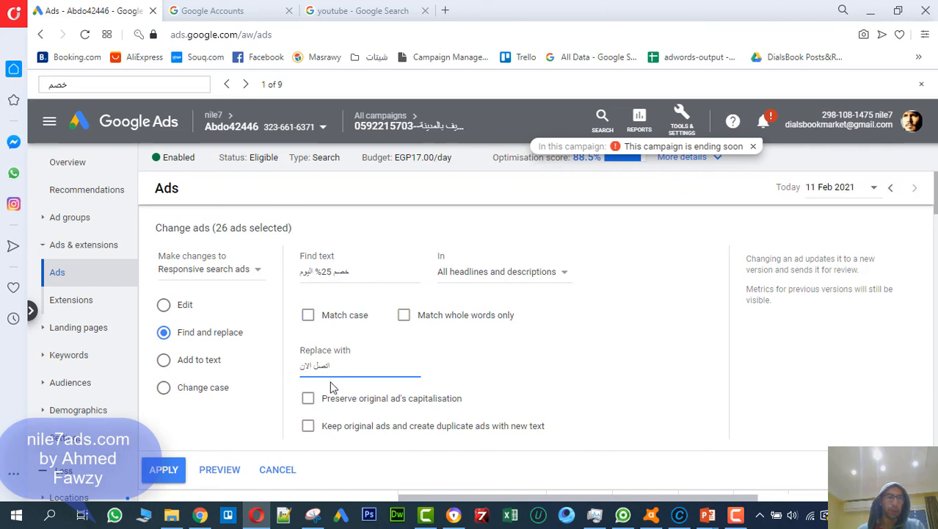
left_click(164, 470)
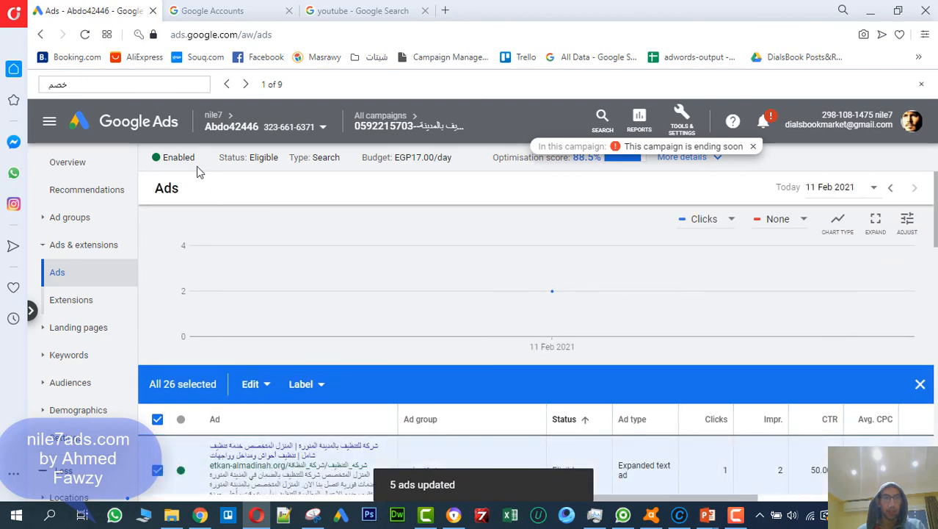
Search the ads page again for "خصم" and look through the ads list for remaining discount wording
left_click(253, 87)
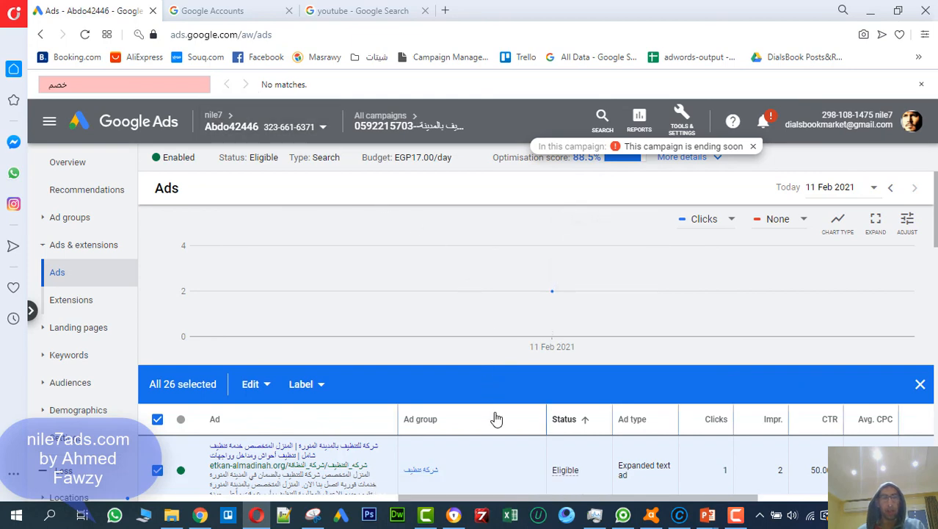
scroll(504, 393, "down", 3)
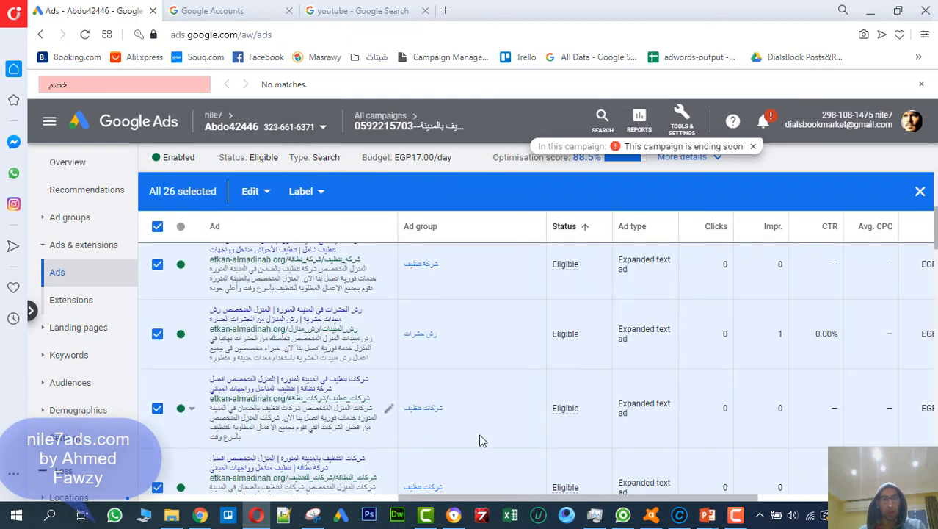
left_click(427, 516)
left_click(430, 519)
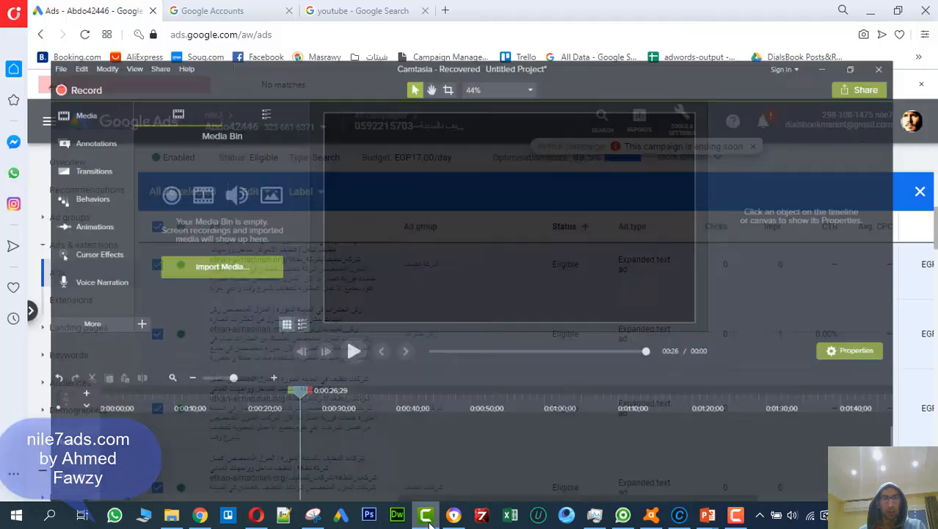